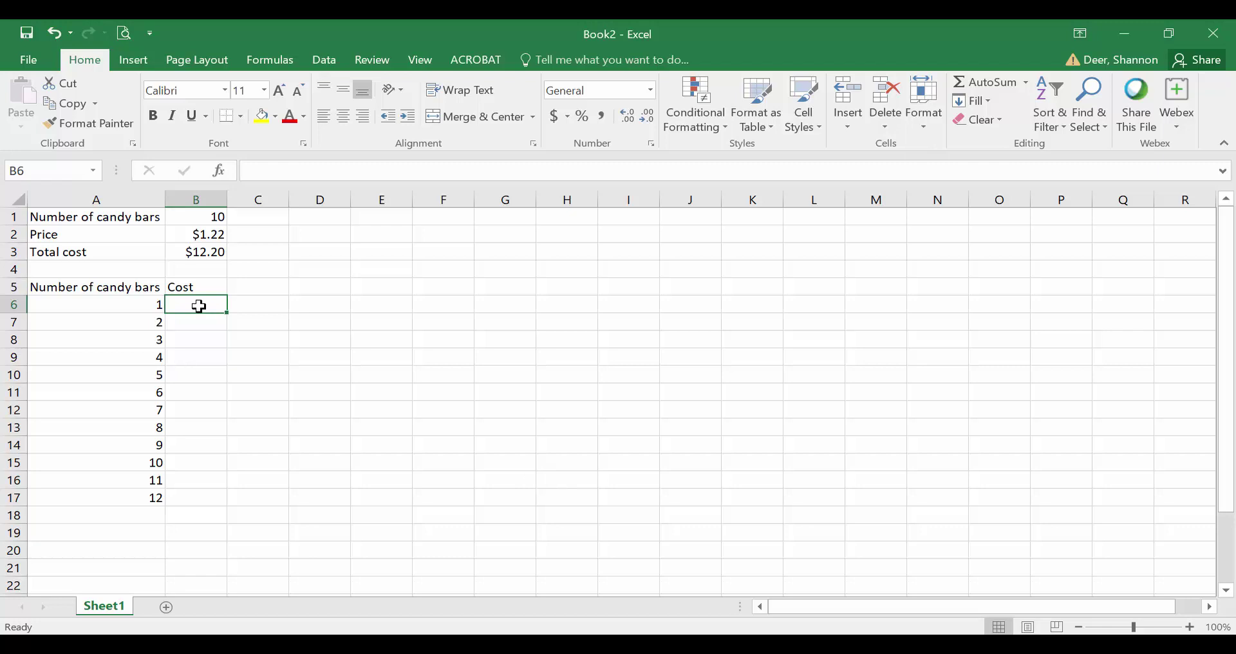
Examine the candy bar quantities, the empty cost cells, the price in B2 and the total cost formula in B3
left_click_drag(154, 302, 158, 497)
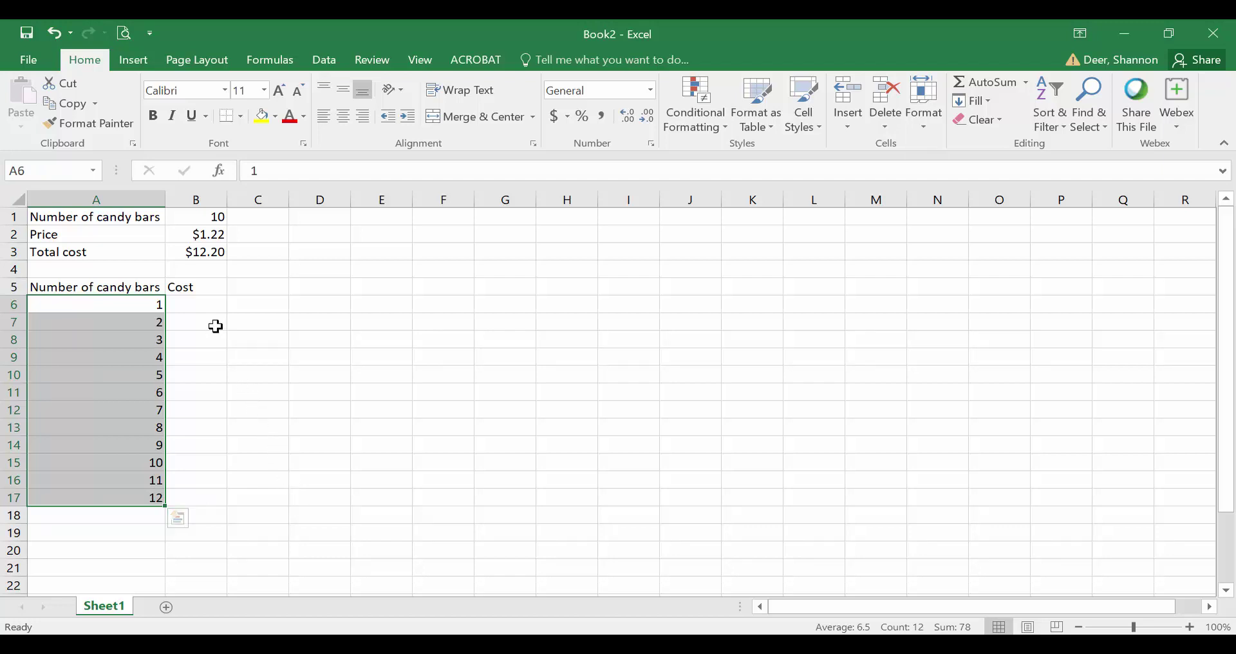
left_click(201, 305)
left_click(200, 321)
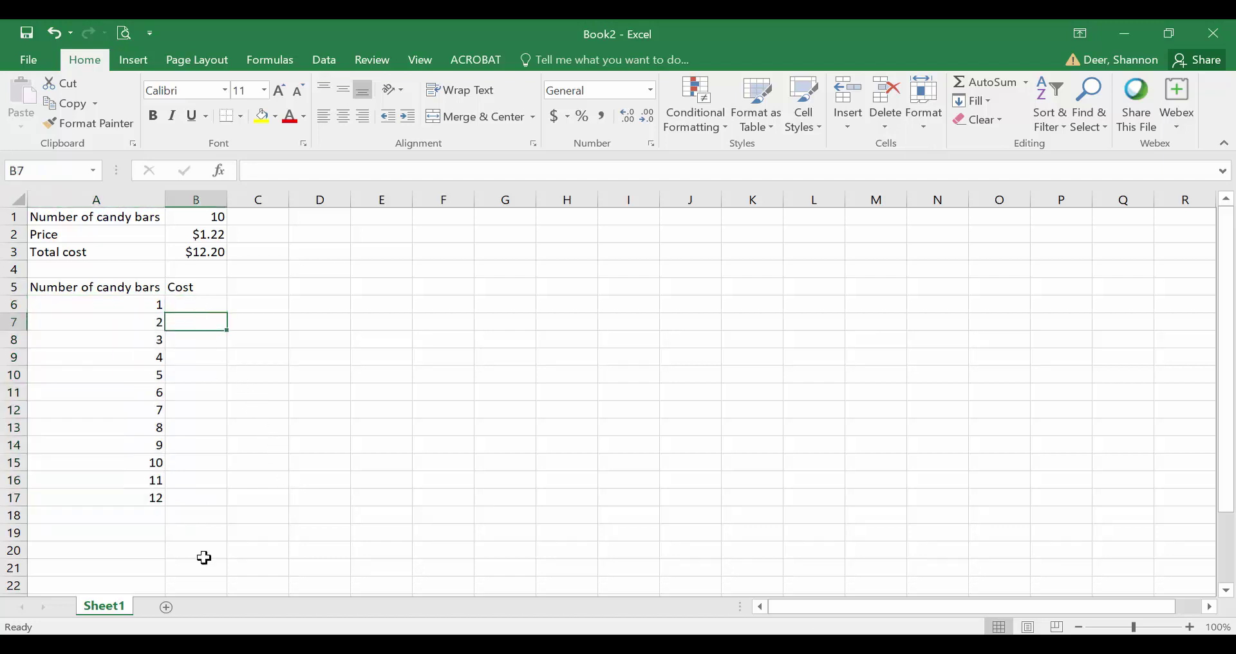
left_click(197, 501)
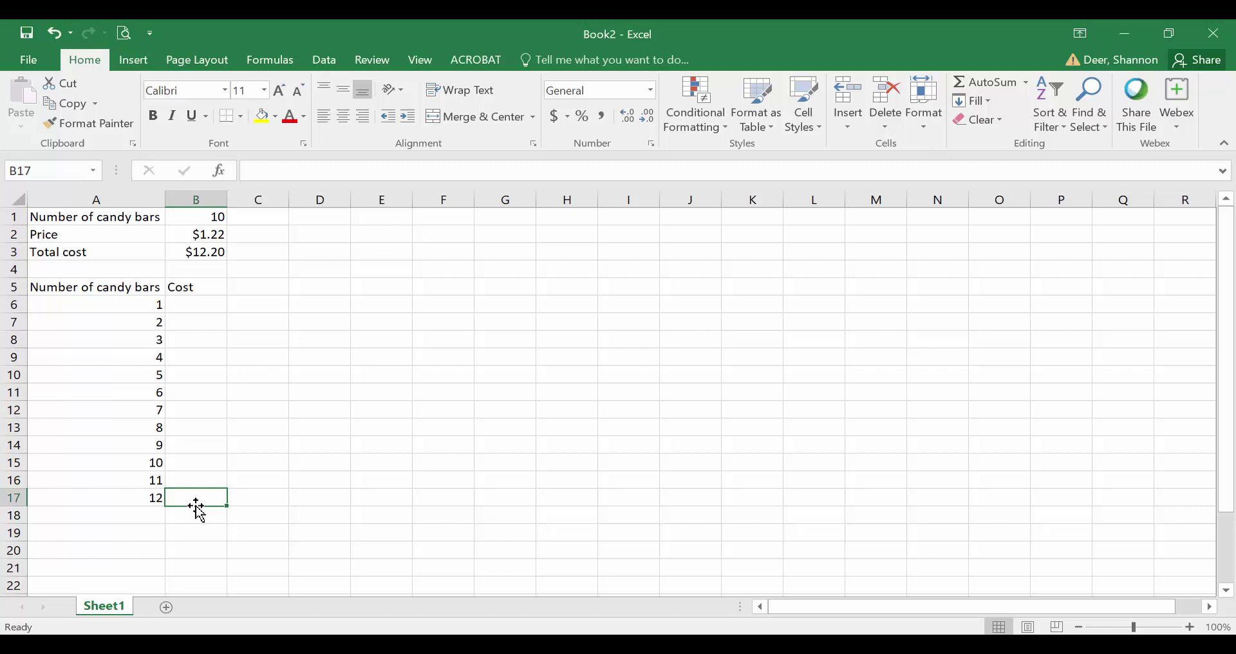
left_click(188, 234)
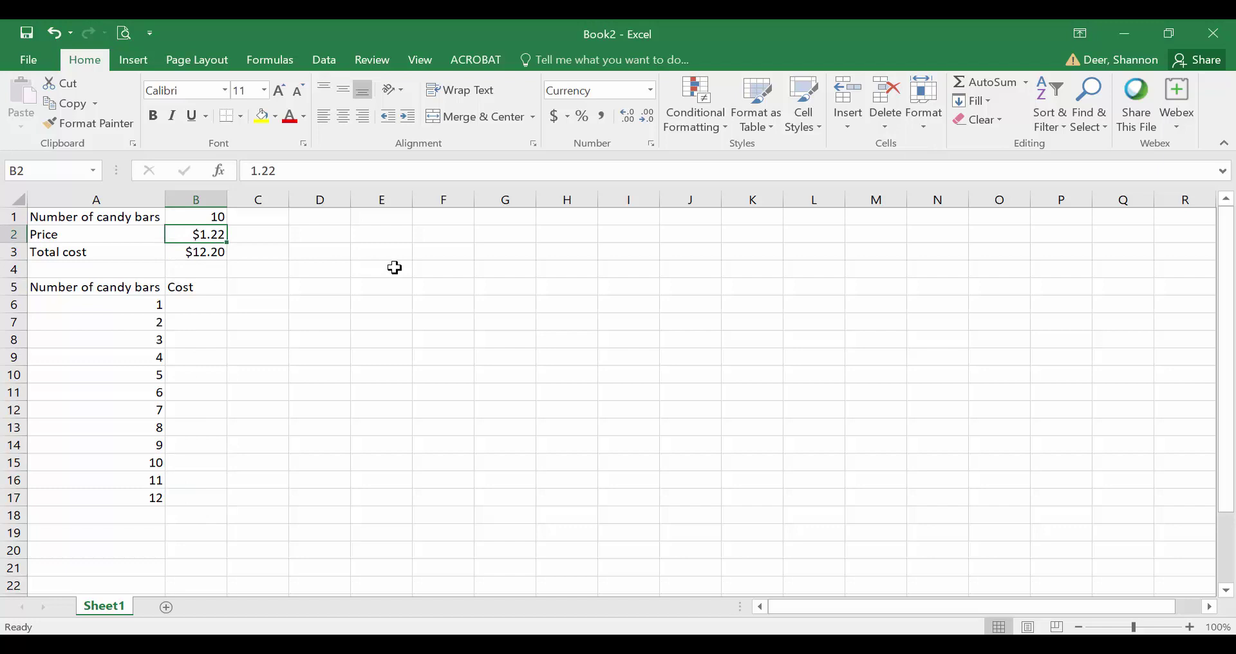
left_click_drag(101, 215, 205, 251)
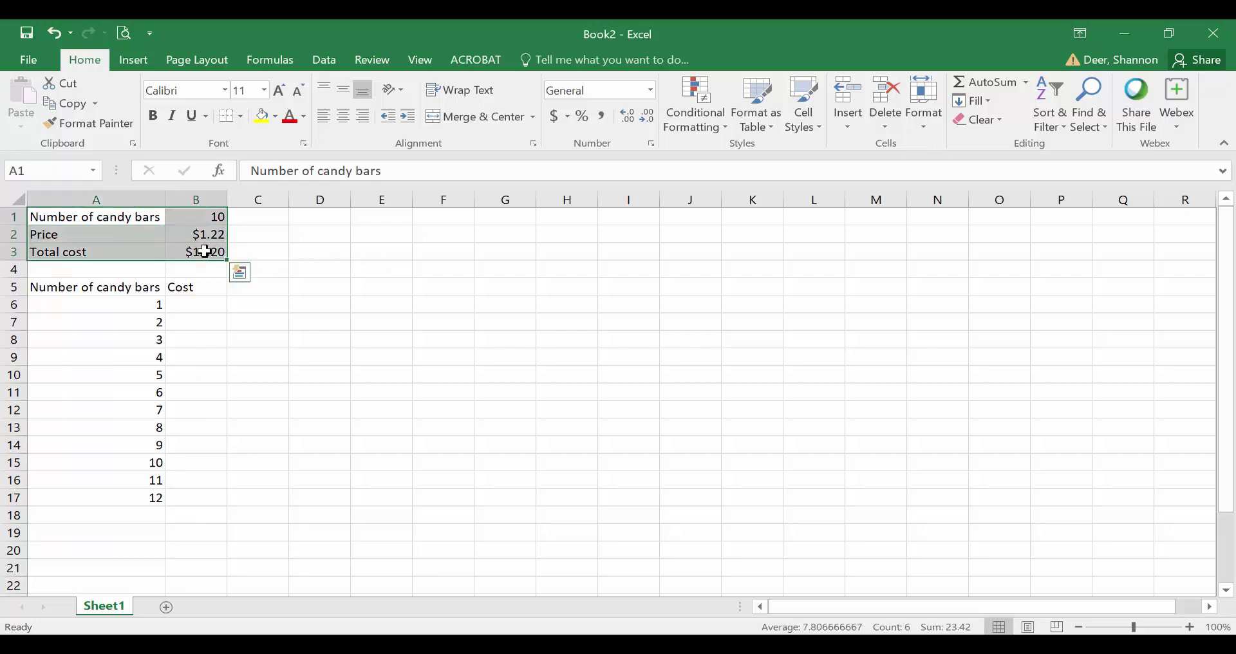
left_click(205, 252)
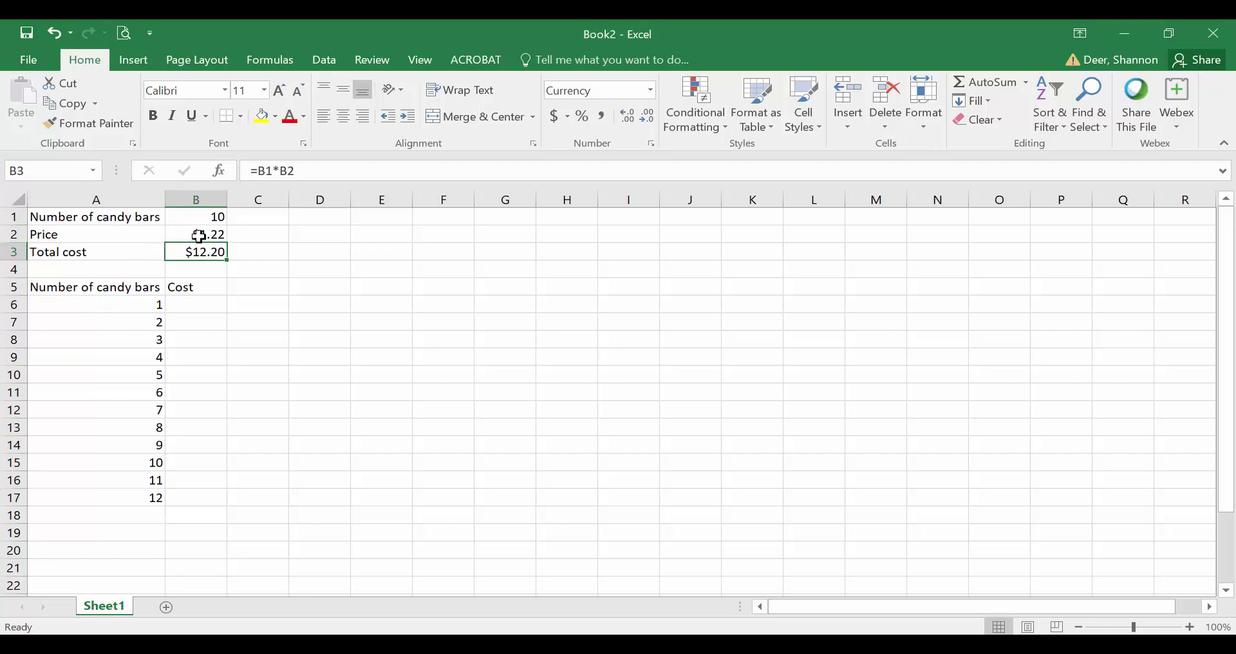
Enter 1.22 in cell C5 beside the Cost header, and clear it again
left_click(271, 282)
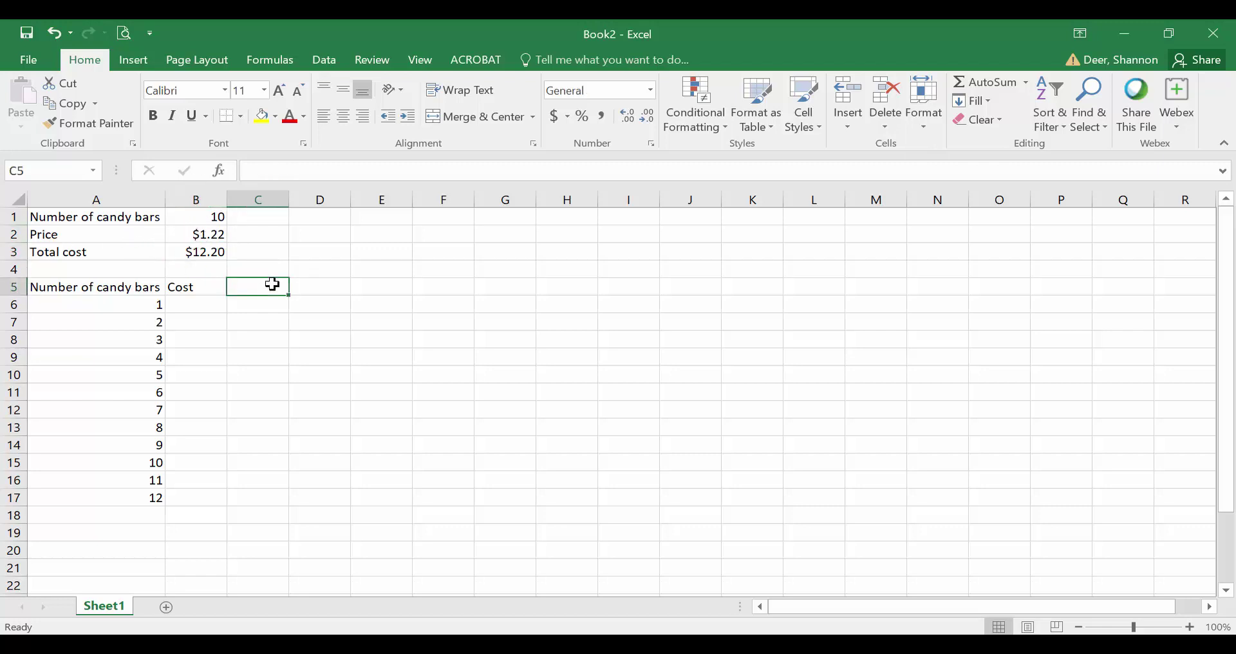
type("1.22")
key("ctrl+Return")
key("Left")
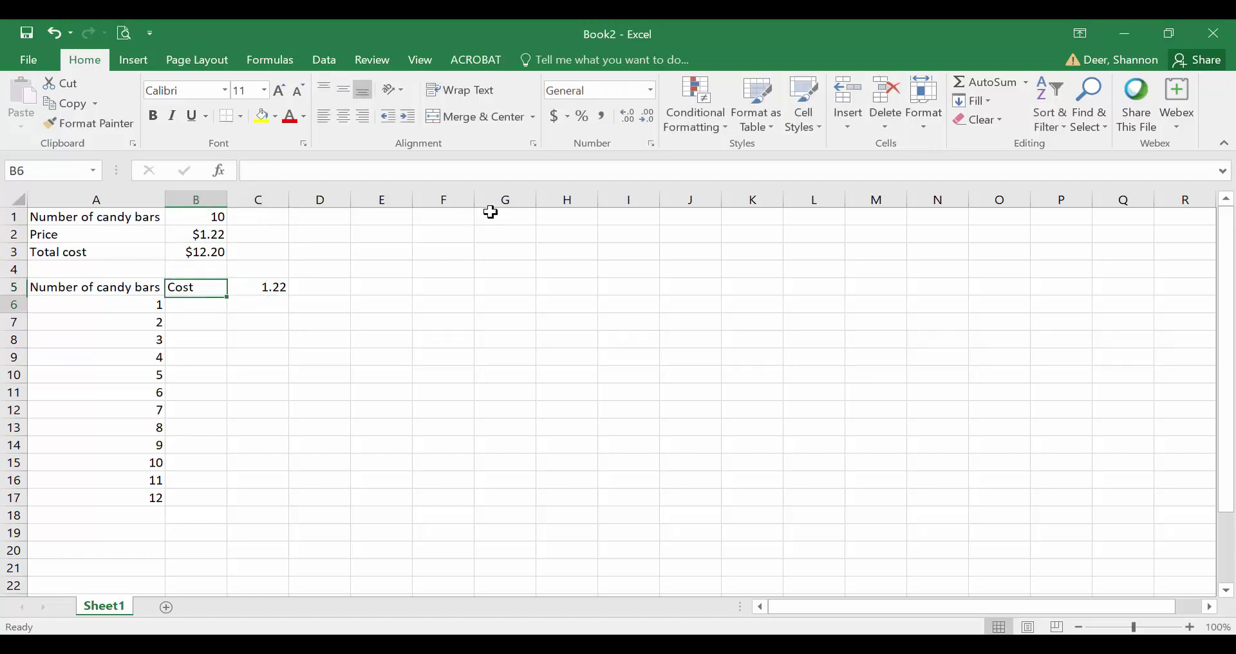
key("Down")
key("Down")
key("Up")
key("Up")
key("Right")
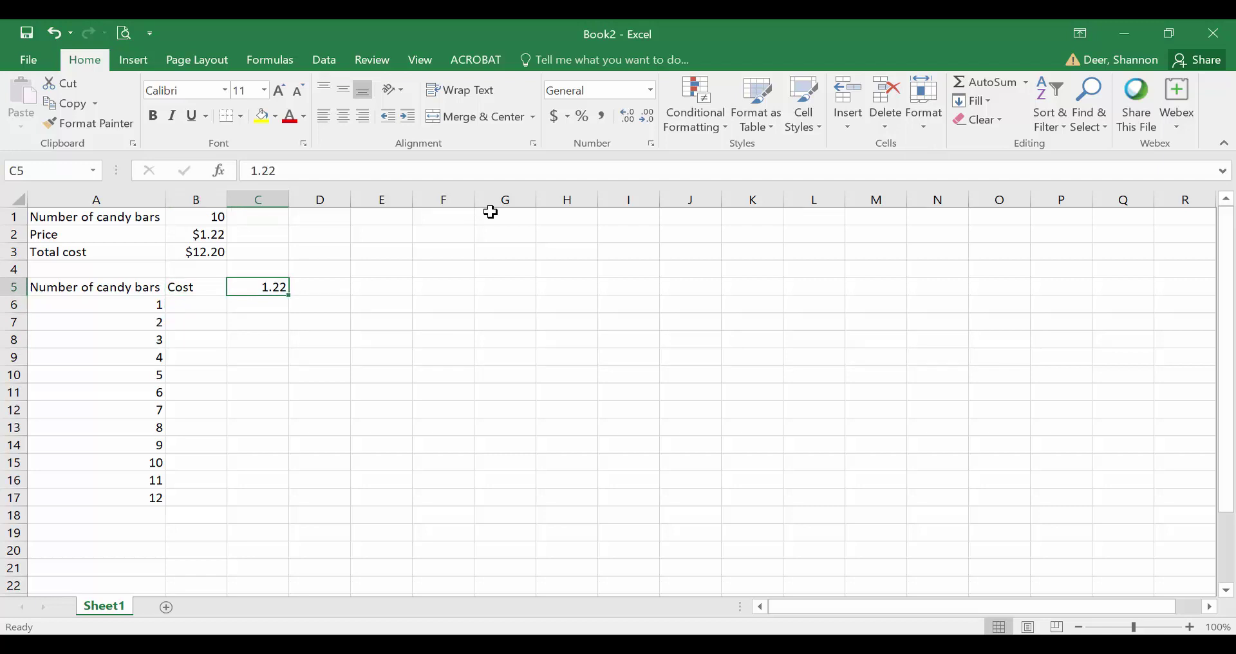
key("Delete")
key("Left")
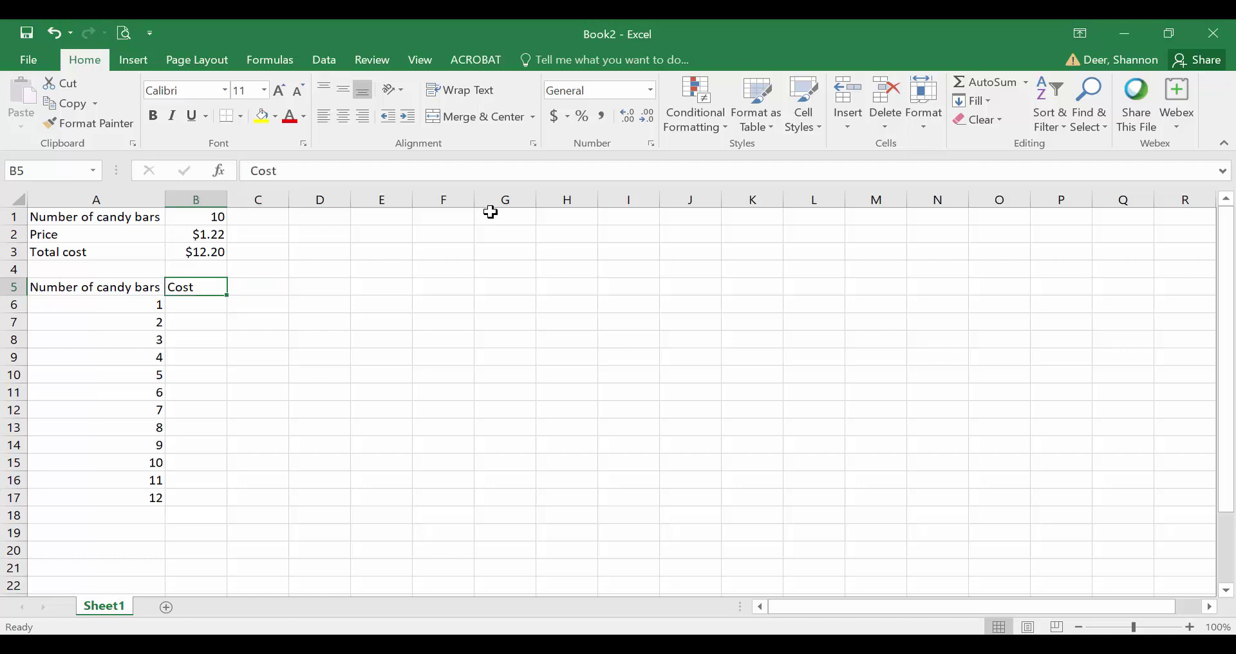
Enter the formula =A6*B2 in cell B6 to multiply the number of candy bars by the price
key("Down")
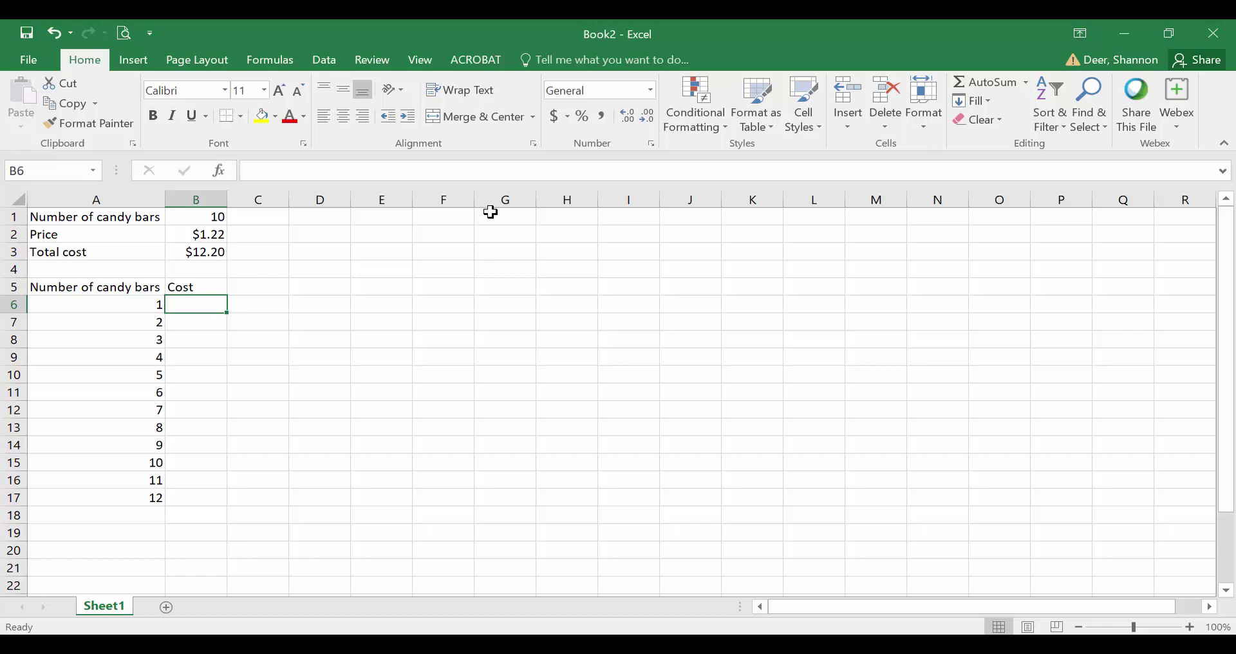
key("Left")
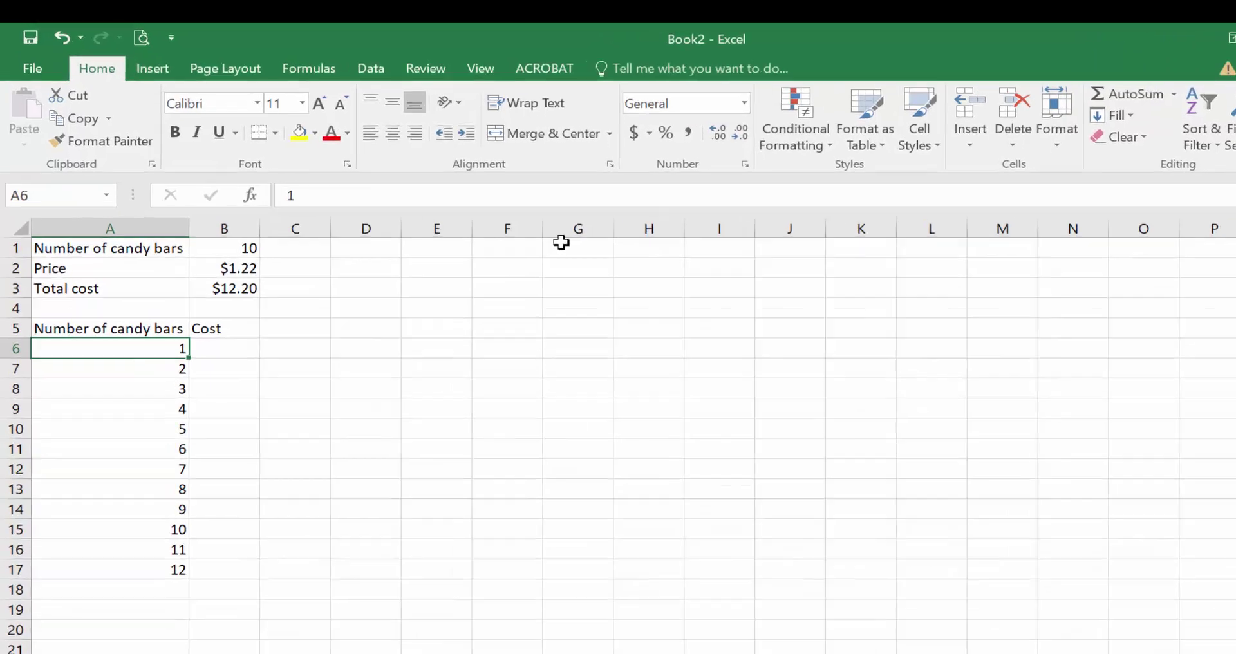
key("Right")
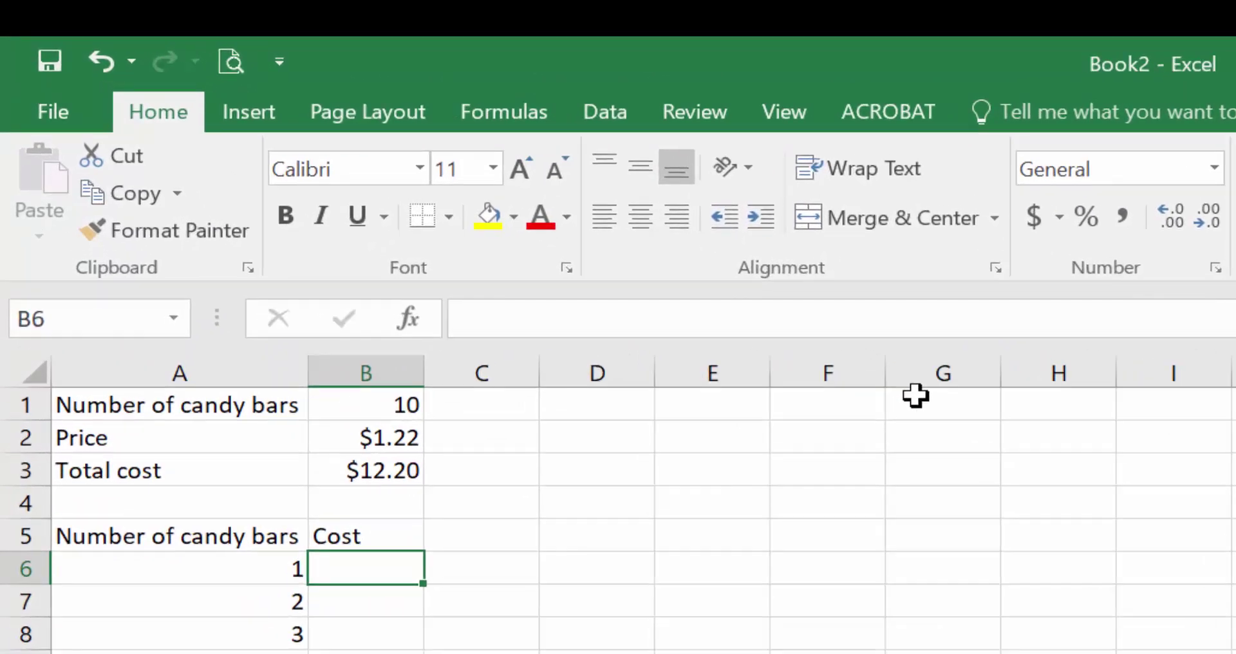
type("=")
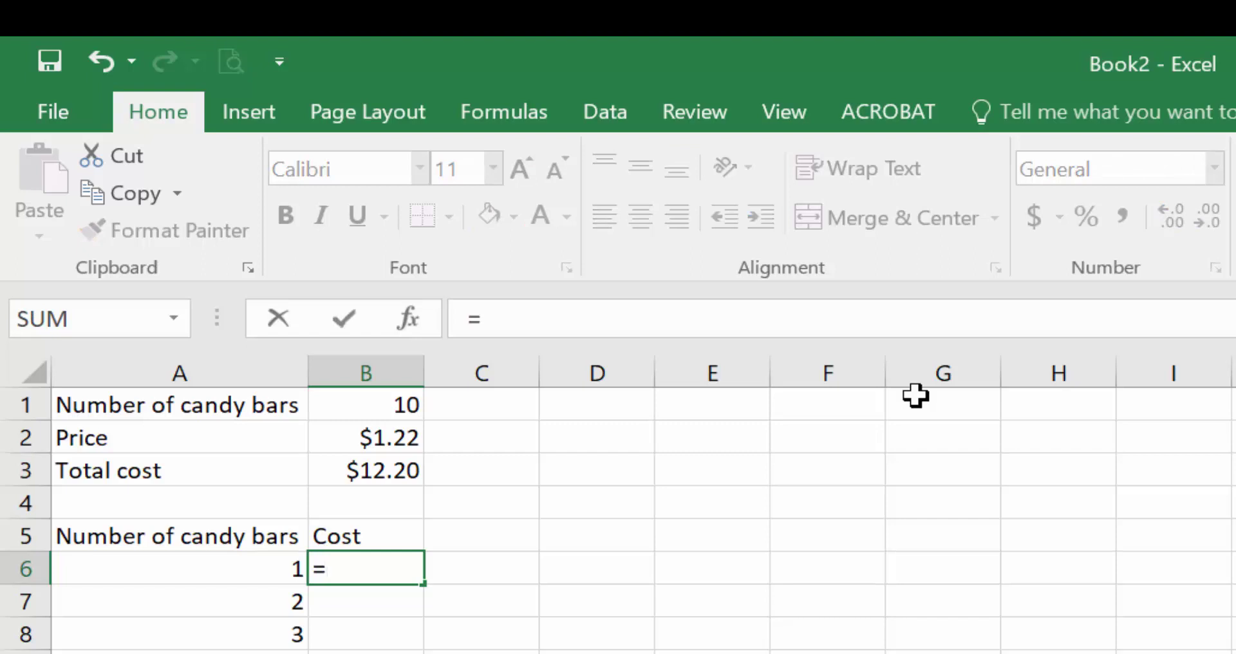
key("Left")
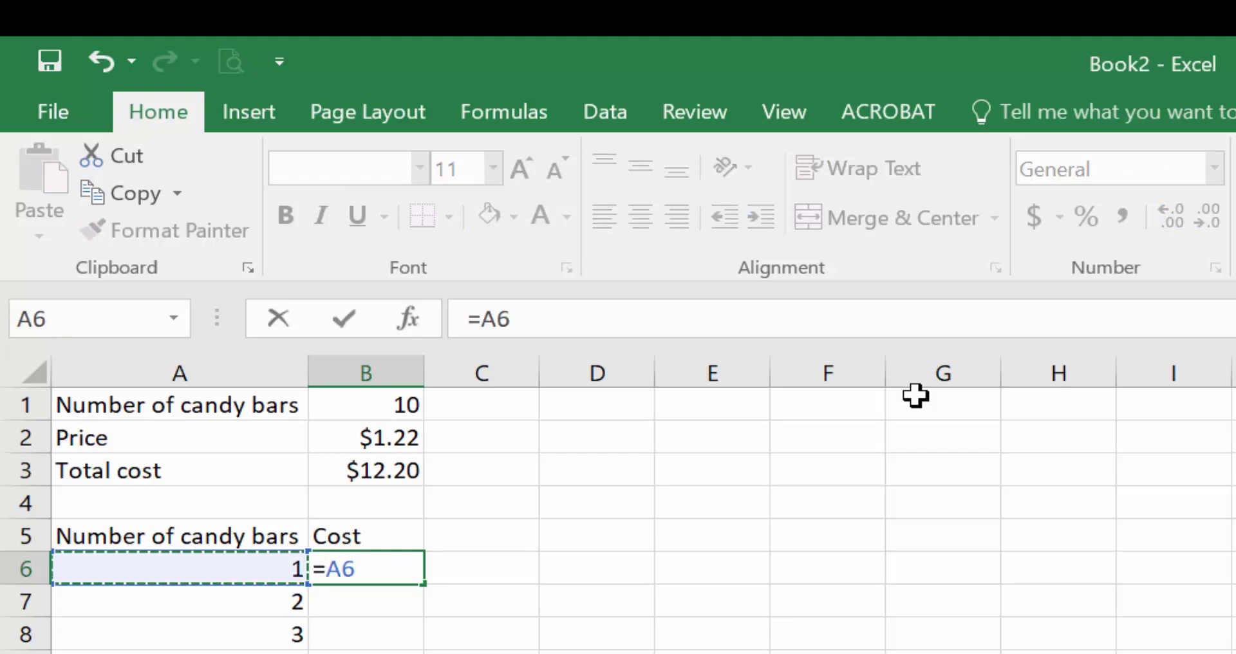
type("*")
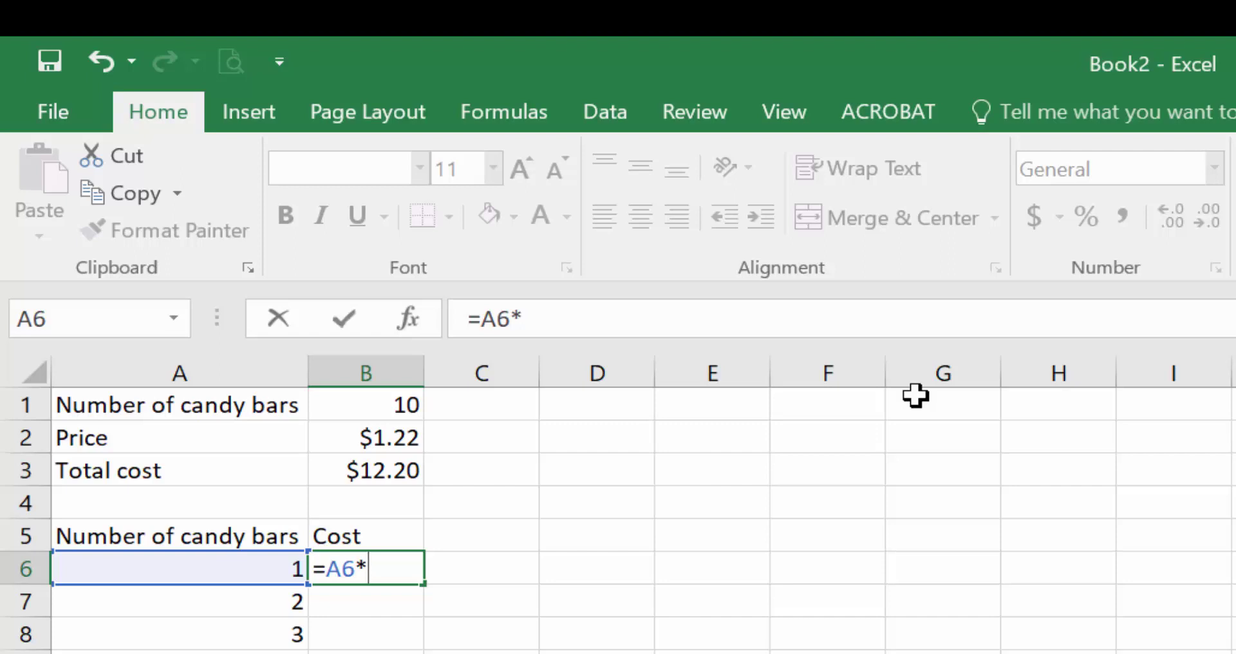
key("Up")
key("Up")
key("Up")
key("Up")
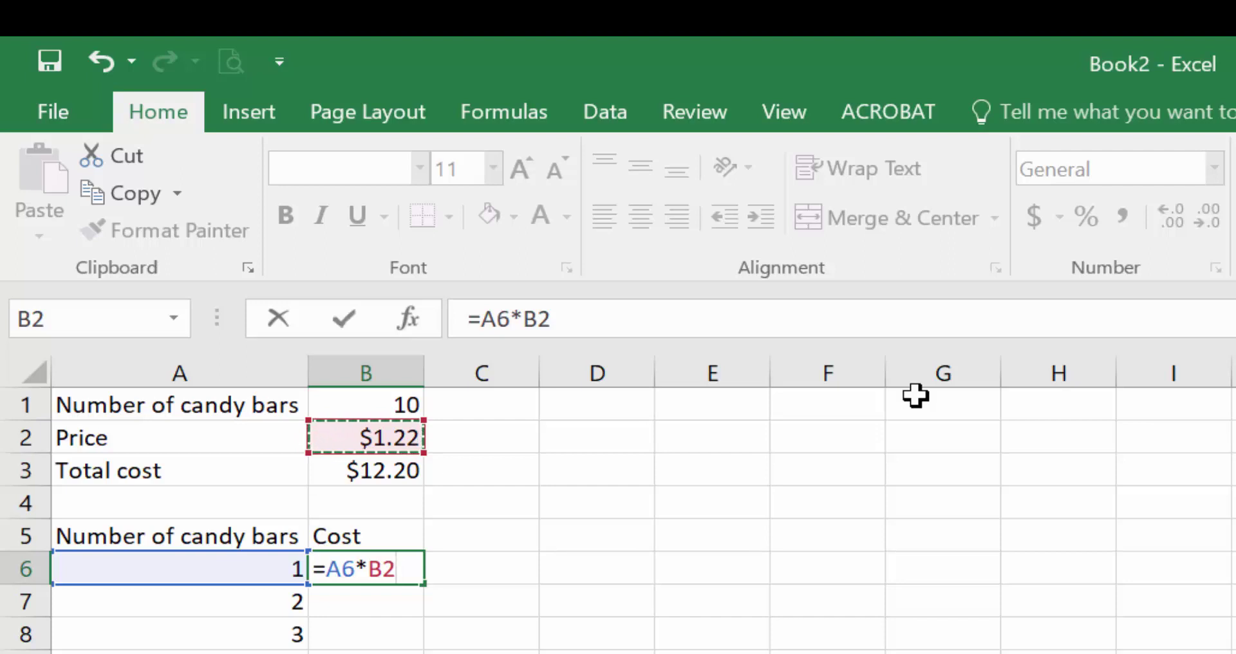
key("Return")
key("Up")
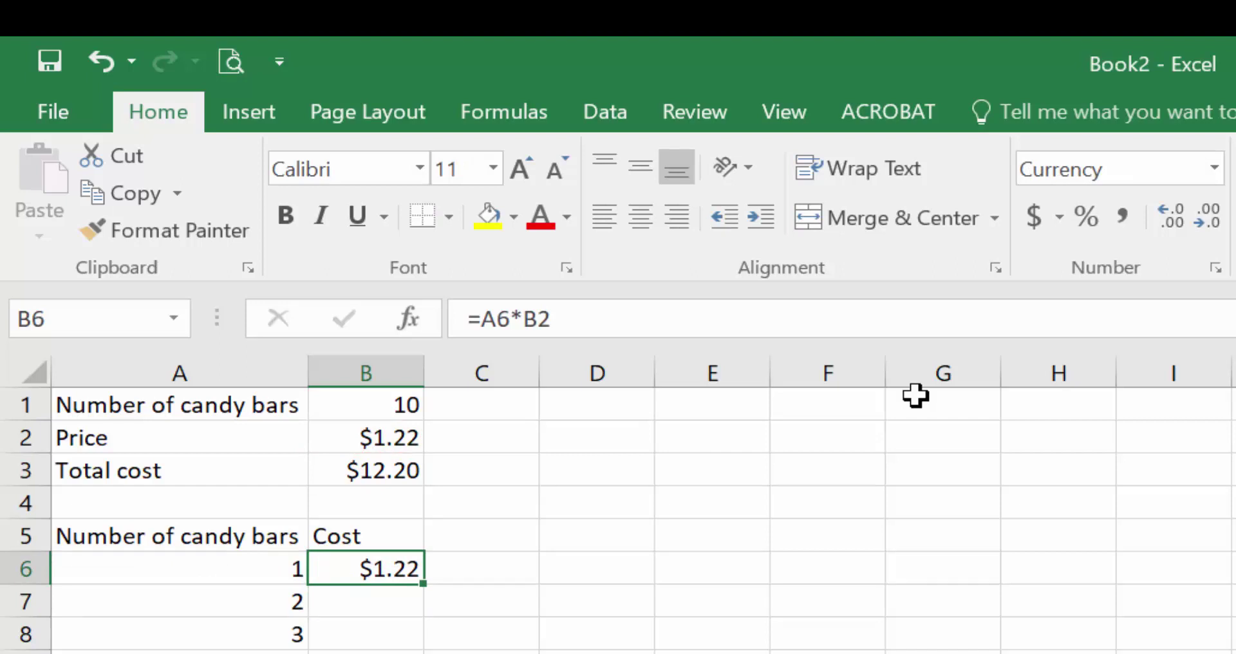
Inspect which cells the cost formula in B6 references, leaving the formula as it is
key("F2")
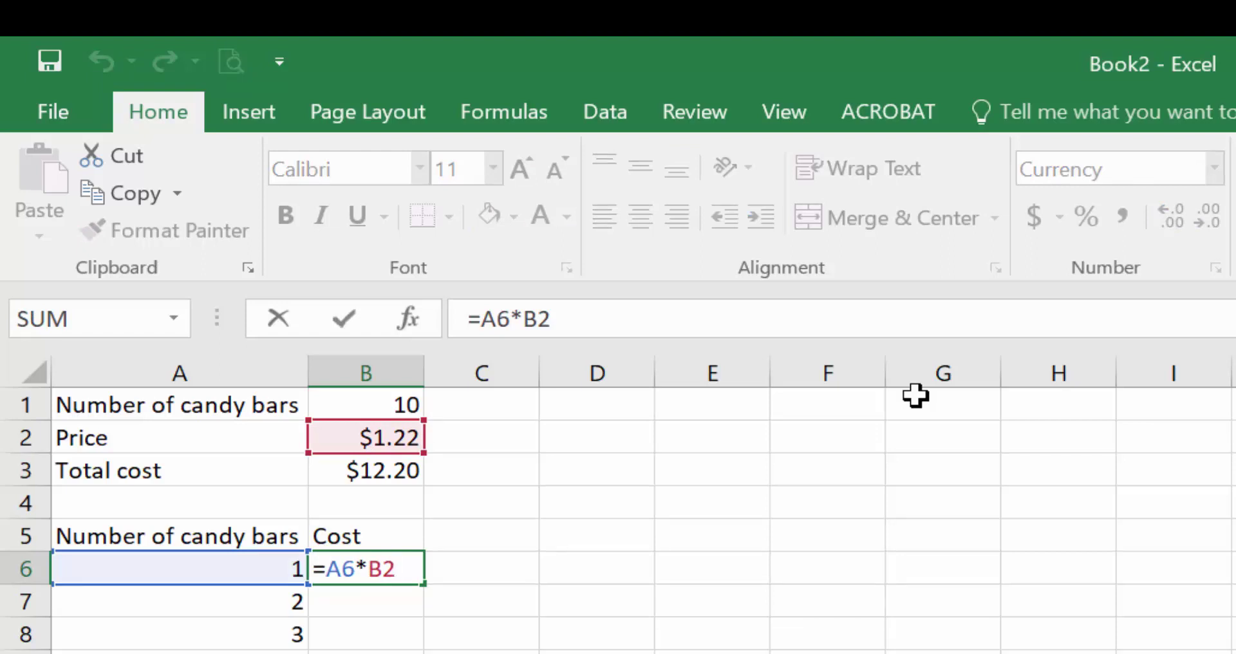
key("Return")
key("Up")
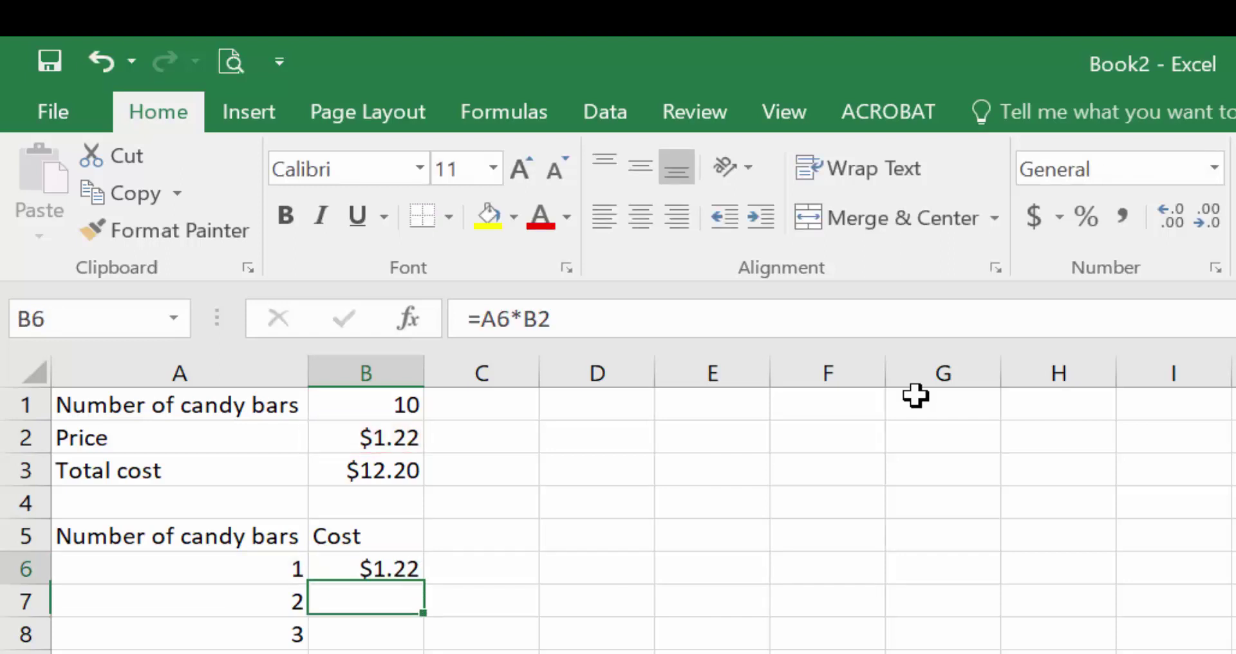
Try rebuilding the formula in B6 with only the reference =A6
key("F2")
key("BackSpace")
key("BackSpace")
key("BackSpace")
key("BackSpace")
key("BackSpace")
key("Left")
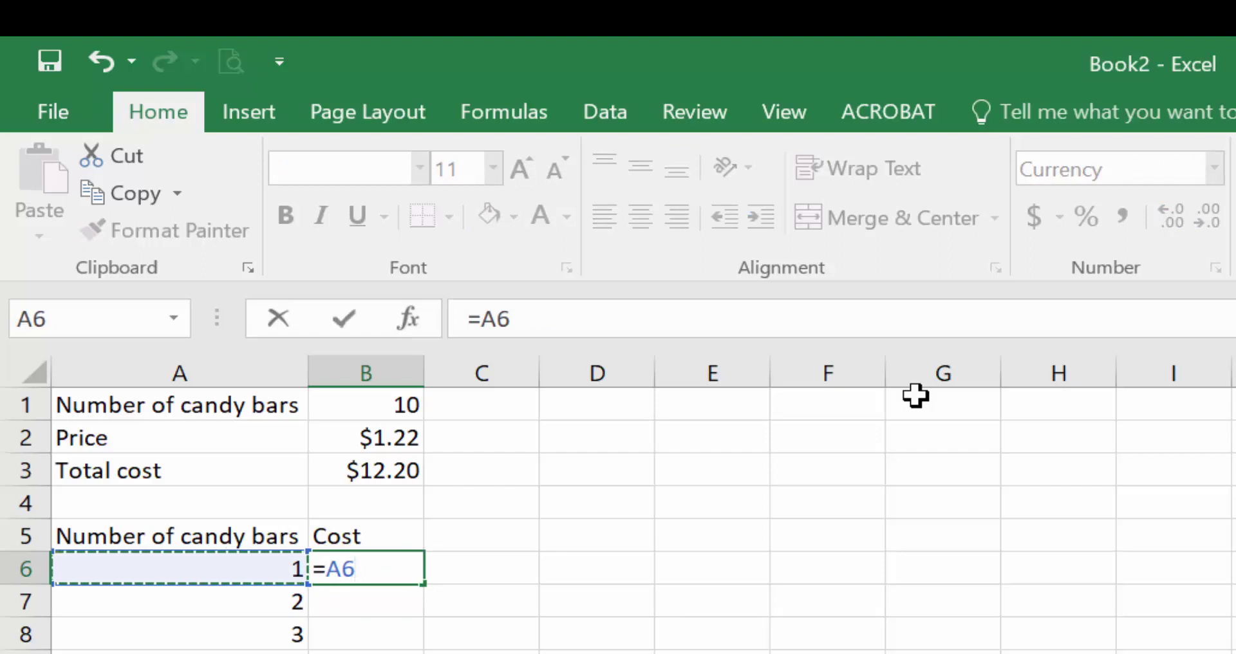
type("+")
key("BackSpace")
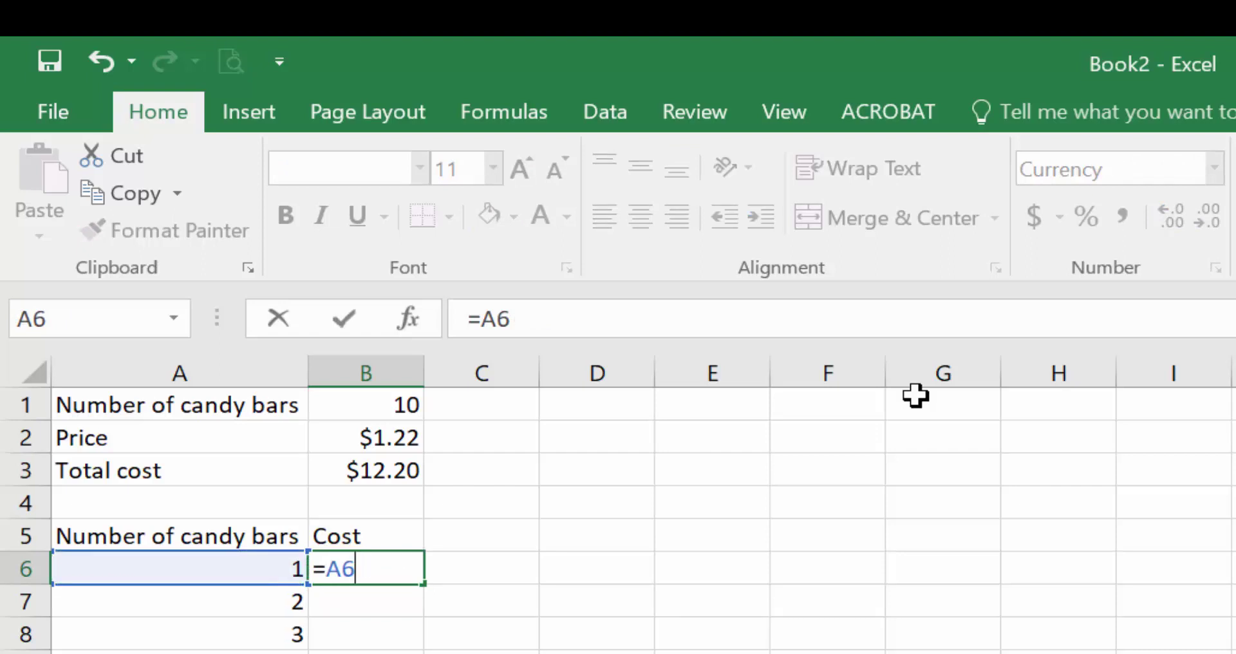
type("*")
key("BackSpace")
key("Right")
key("Right")
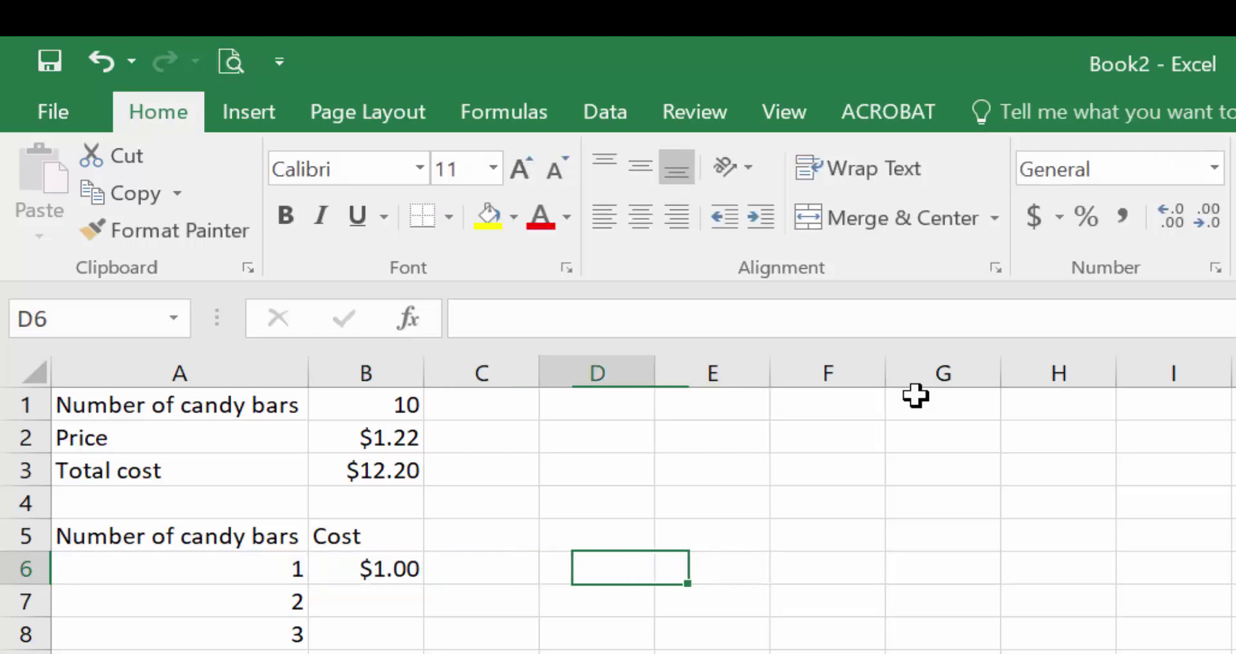
key("Left")
key("Left")
key("Left")
key("Right")
key("Right")
key("Right")
key("Left")
key("Left")
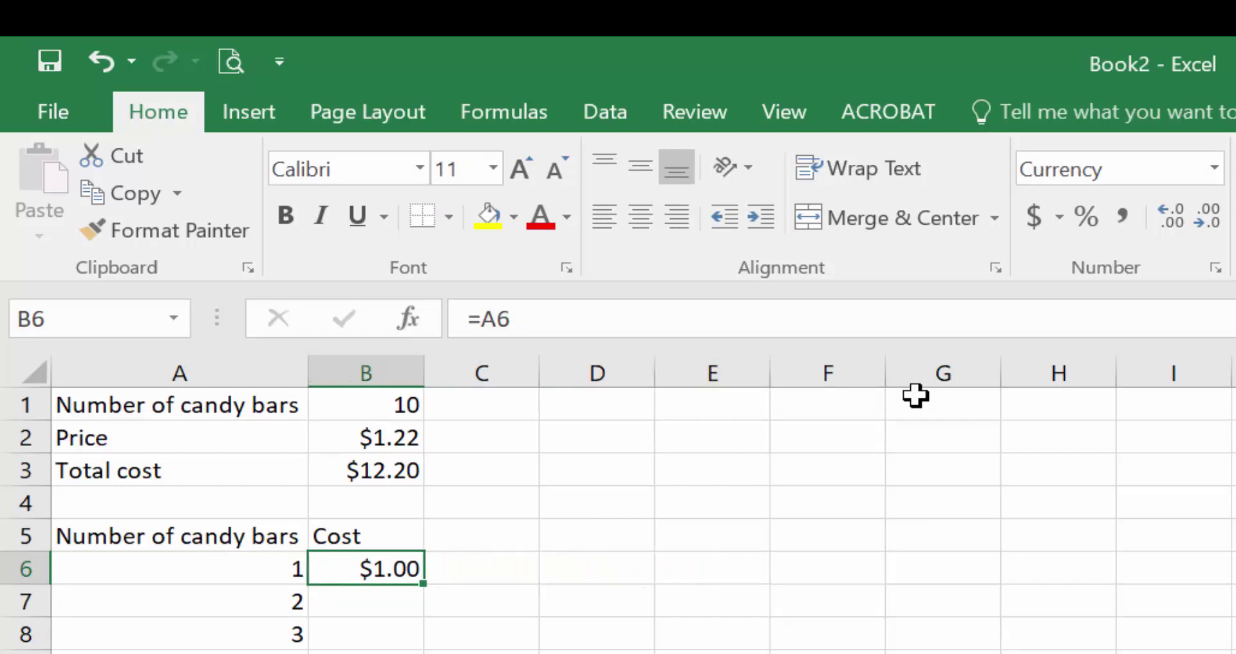
Try pointing the reference in B6's formula at different neighbouring cells
key("F2")
key("F2")
key("Left")
key("Right")
key("Right")
key("Right")
key("Right")
key("Right")
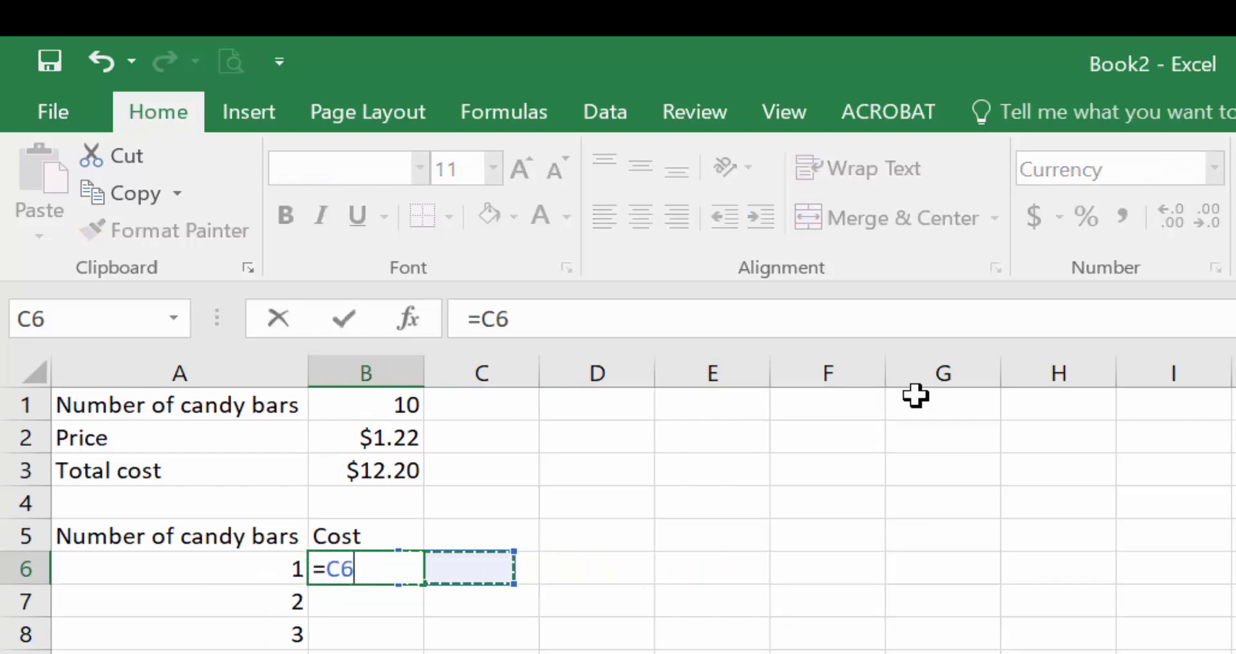
key("Right")
key("Right")
key("Up")
key("Left")
key("Left")
key("Left")
key("Left")
key("Left")
key("Left")
key("Left")
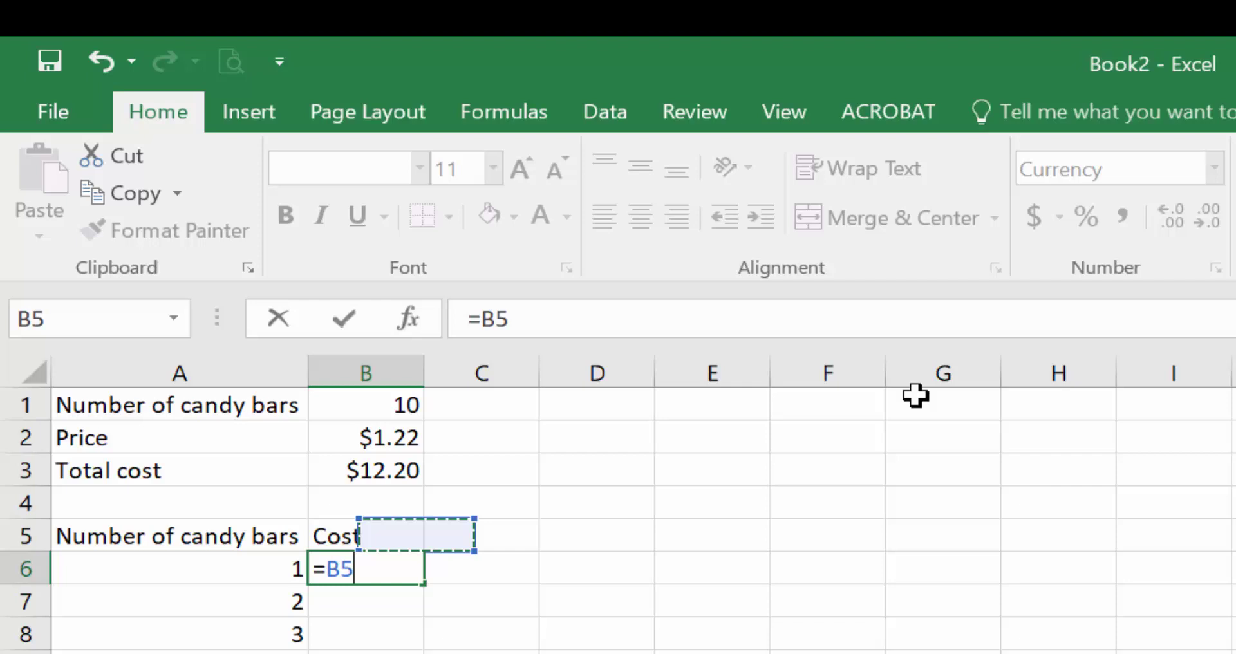
Set the formula in B6 to =A6*B2, multiplying the candy bar count by the price
key("Down")
key("Up")
key("Down")
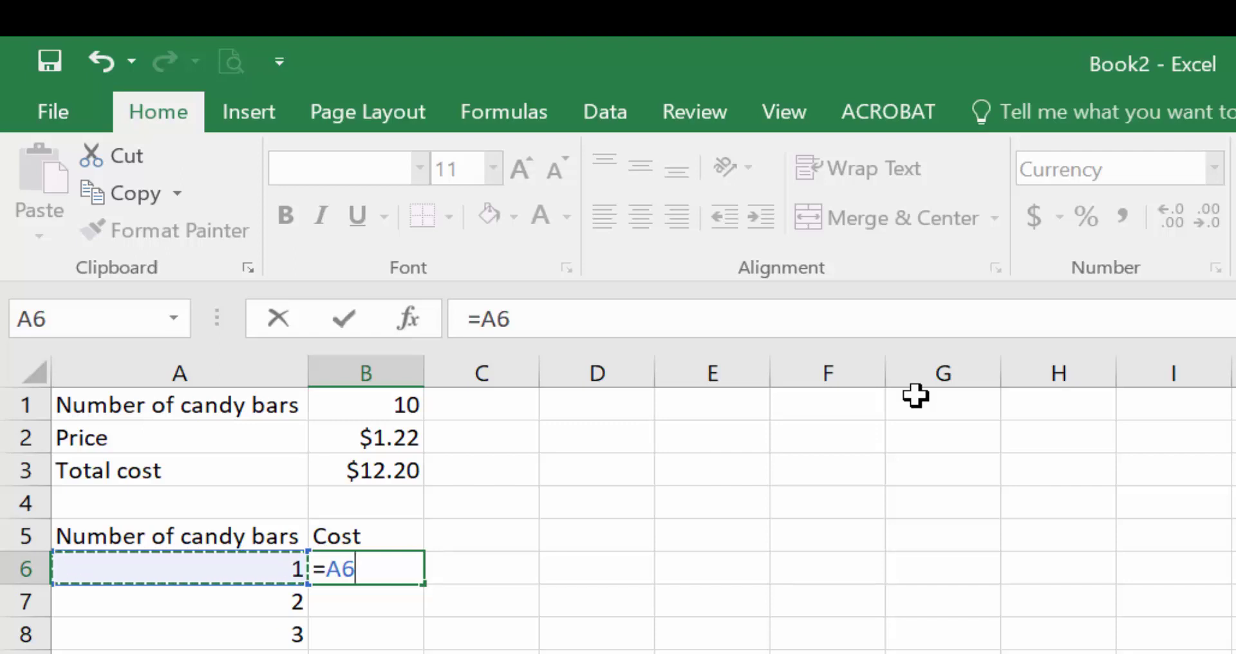
type("*")
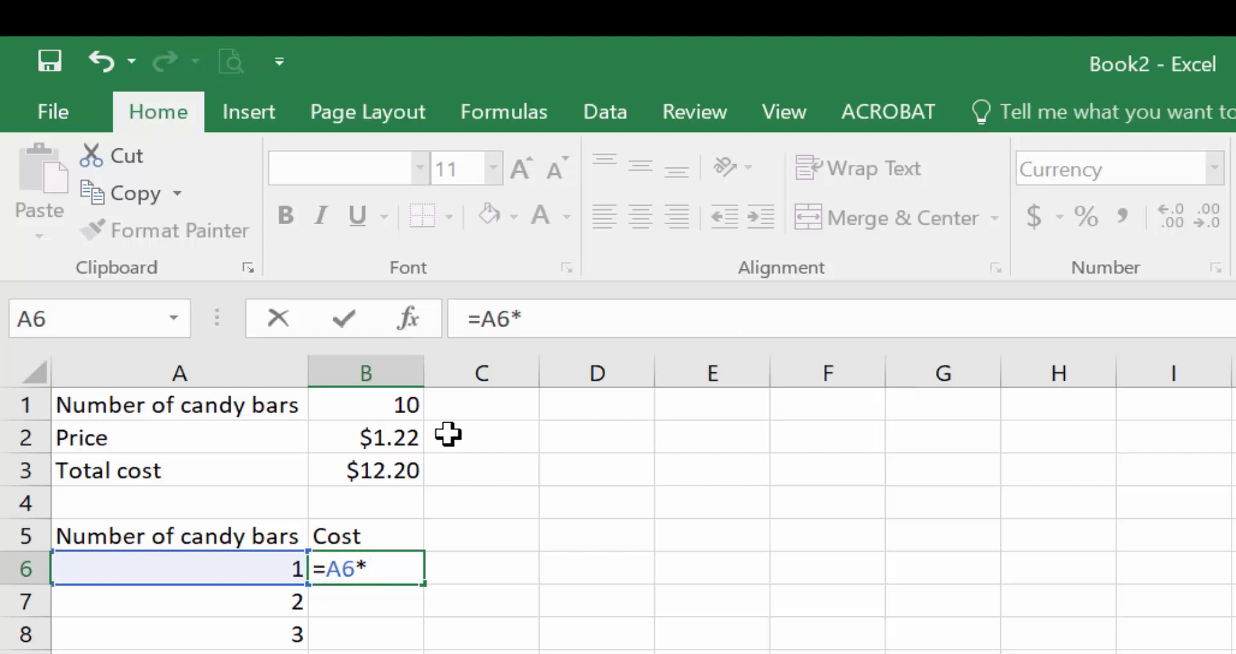
left_click(392, 438)
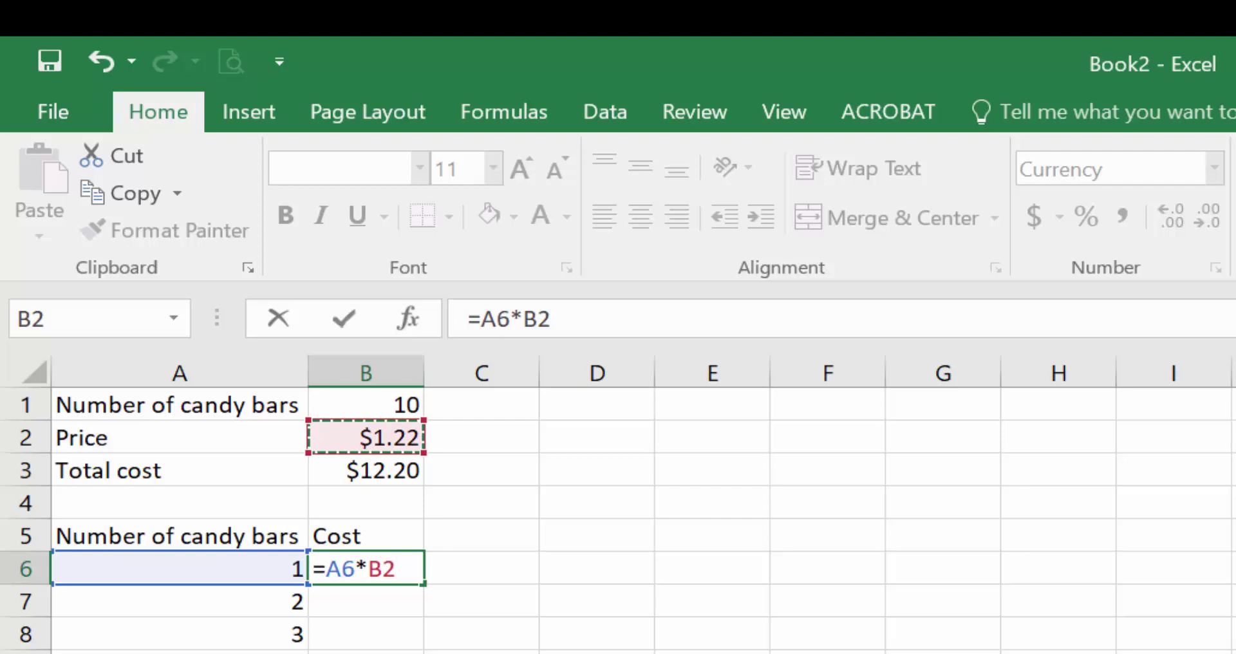
key("Return")
Copy the cost formula from B6 into B7
left_click(365, 567)
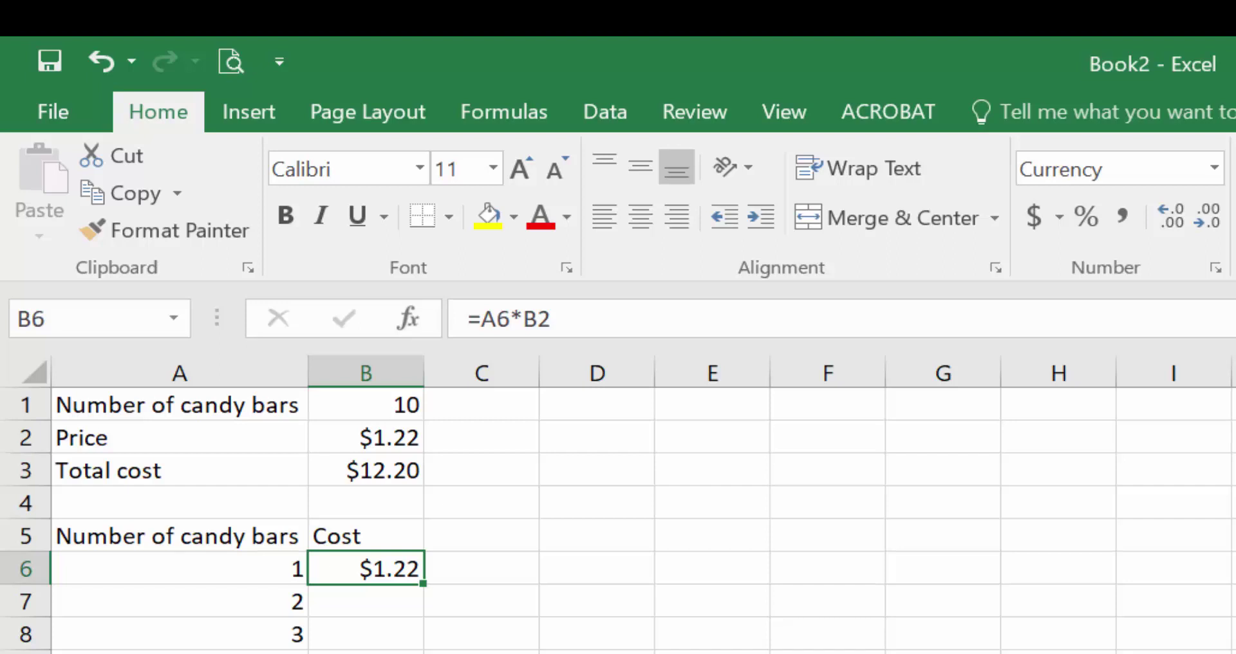
key("ctrl+c")
key("Down")
key("ctrl+v")
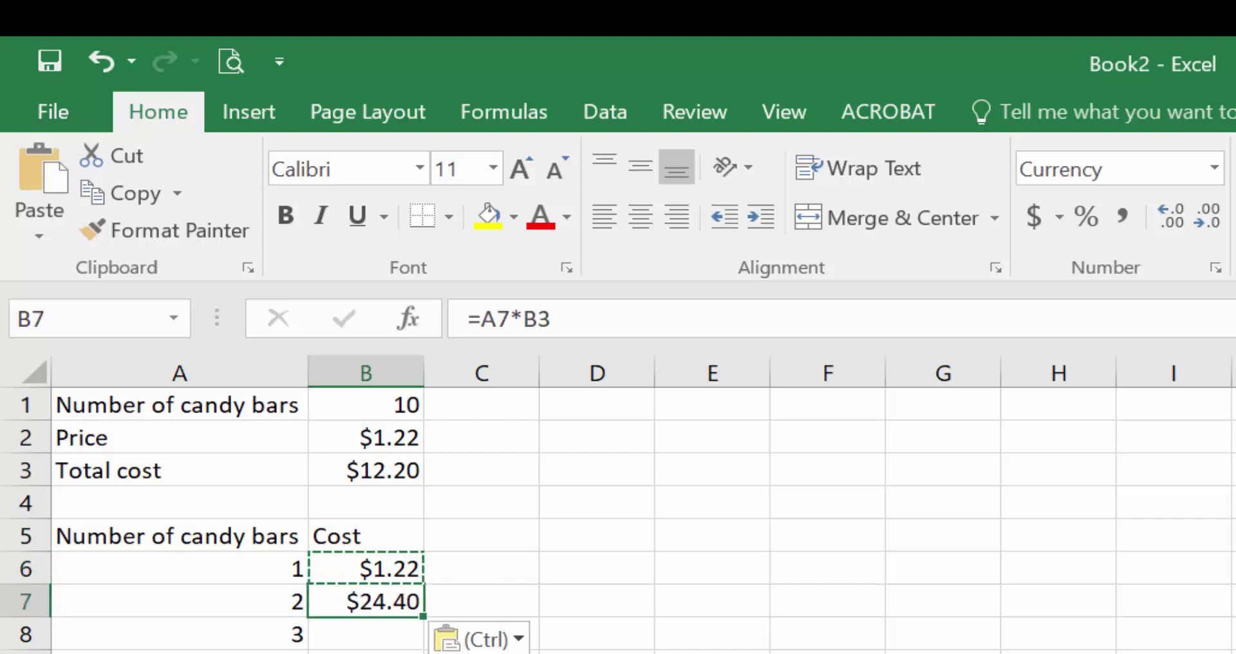
Inspect the cell references of the copied formula in B7, and clear that cell
key("F2")
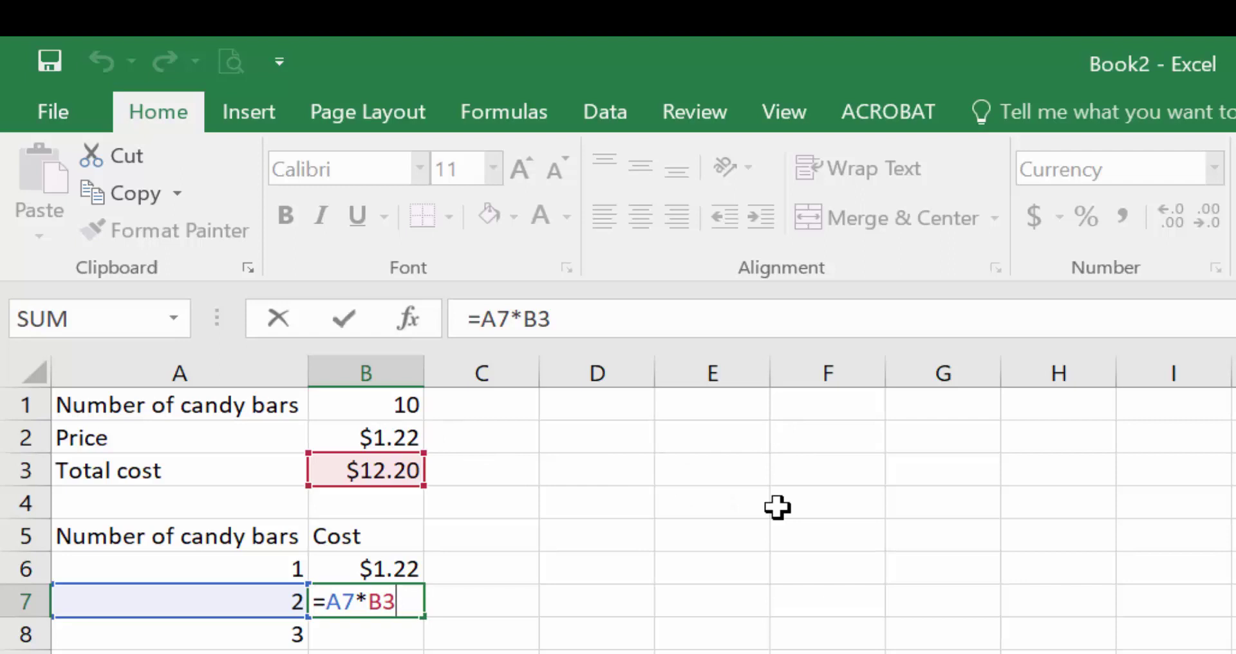
key("Return")
key("Up")
key("Delete")
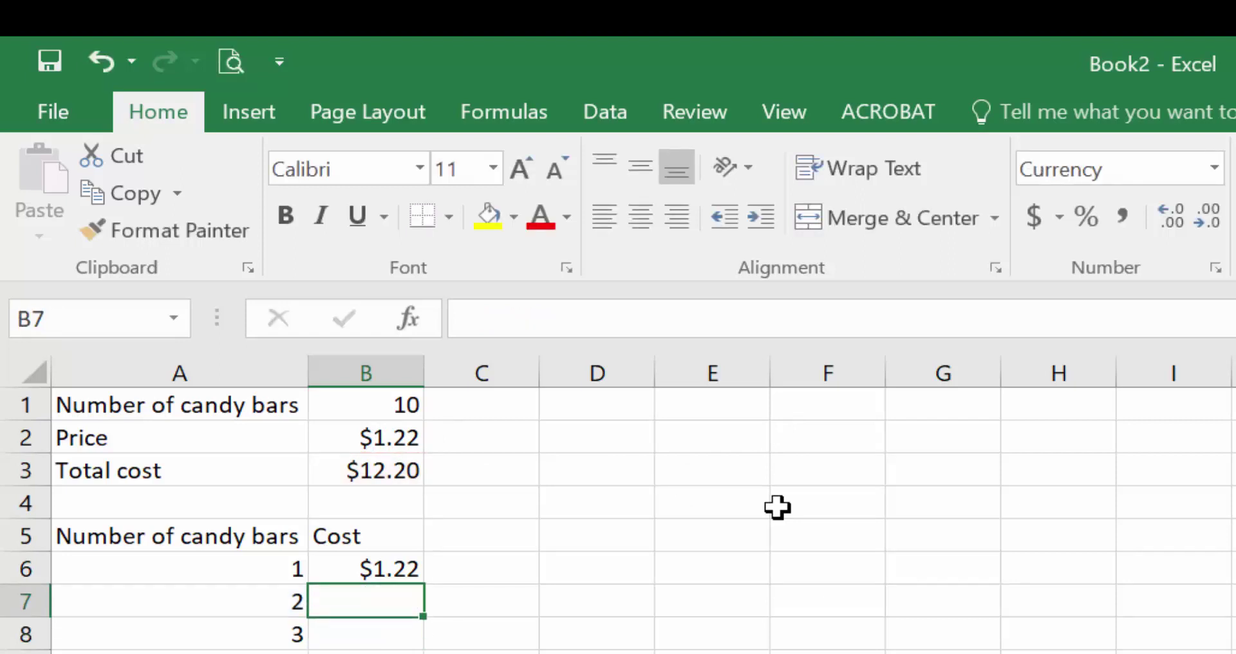
Inspect the cell references of the cost formula in B6
key("Up")
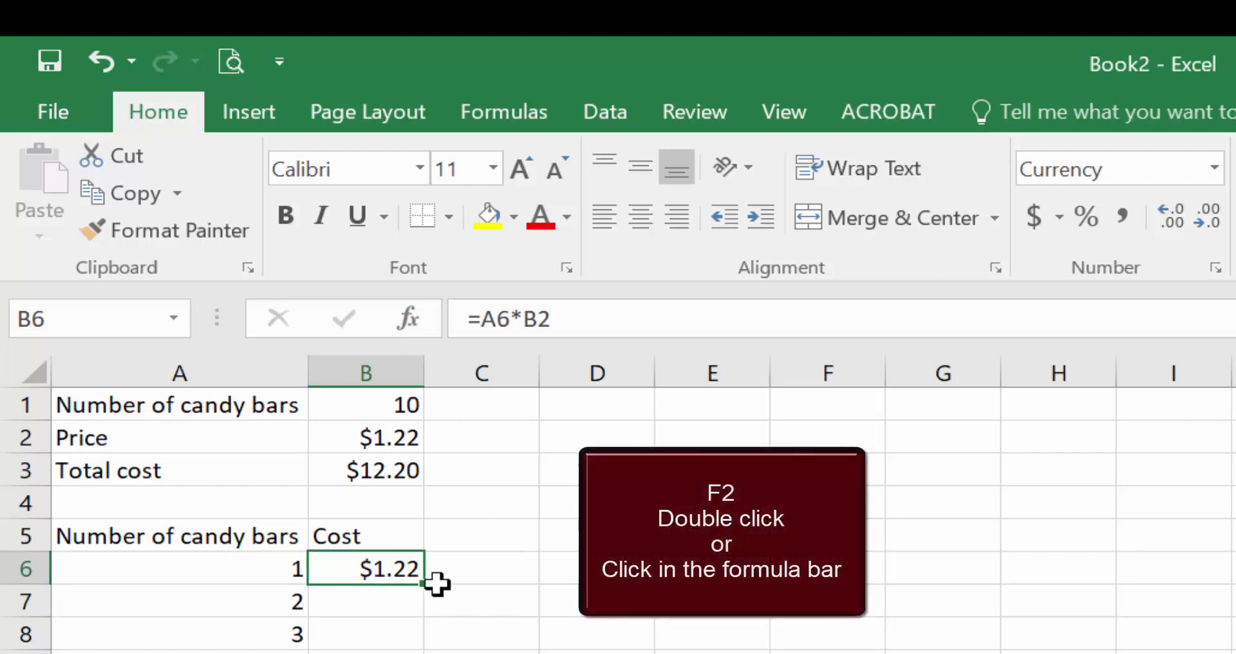
key("F2")
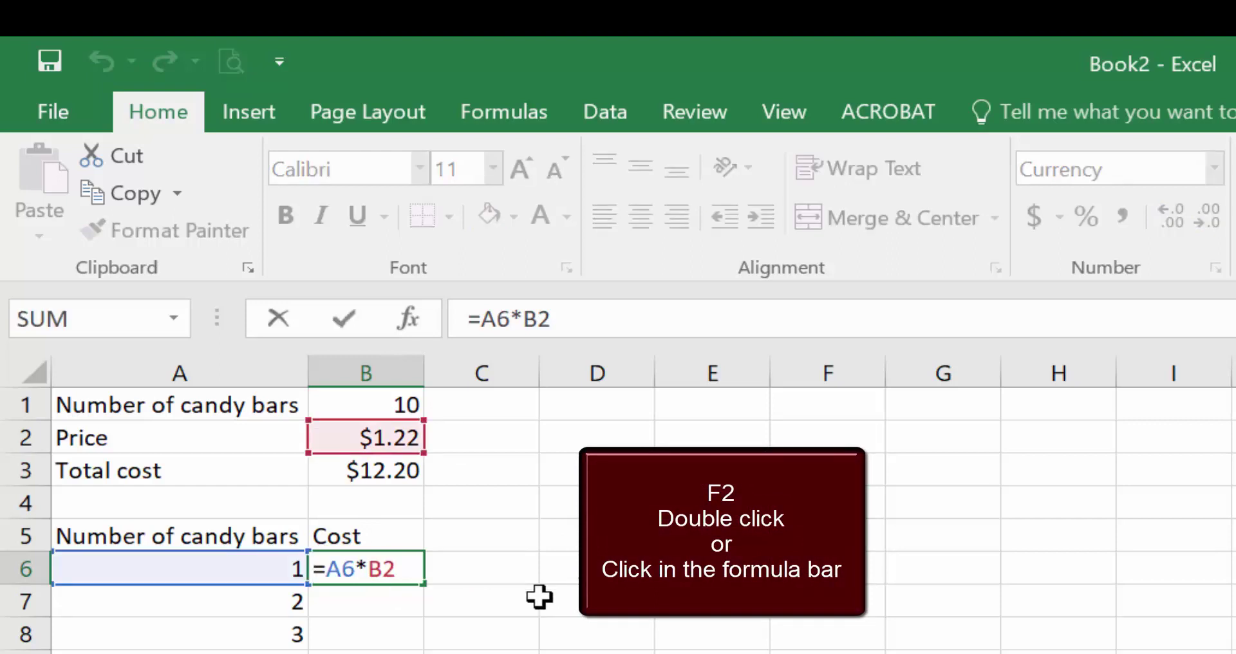
key("Escape")
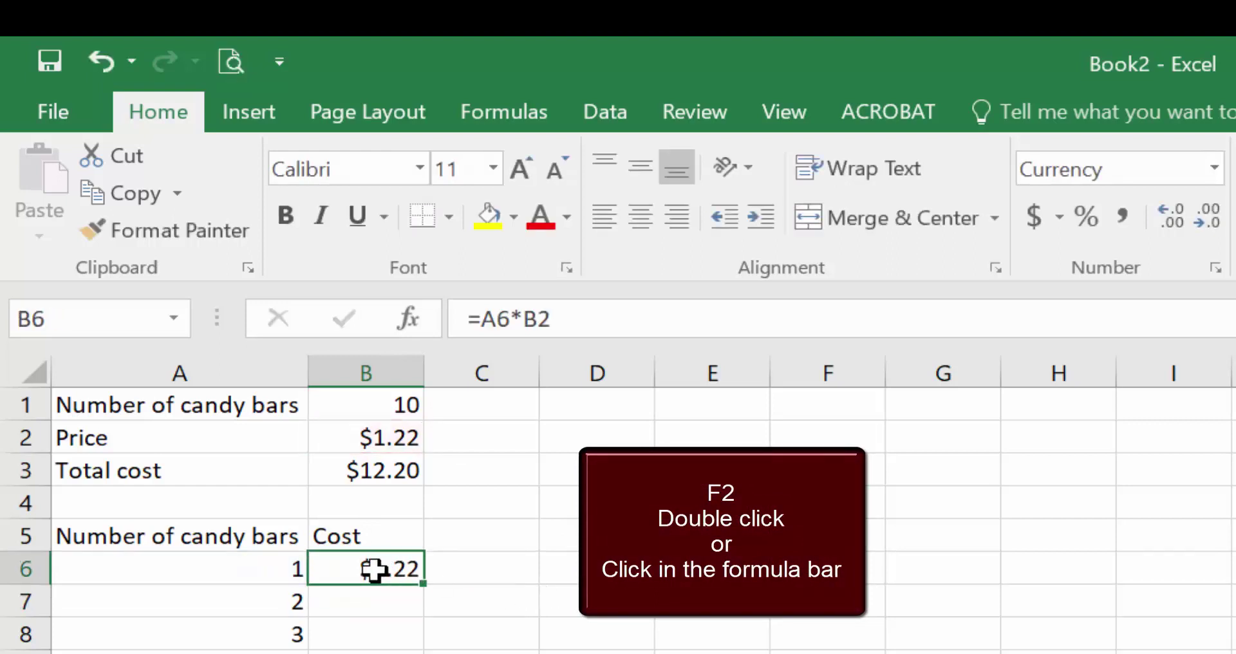
double_click(376, 569)
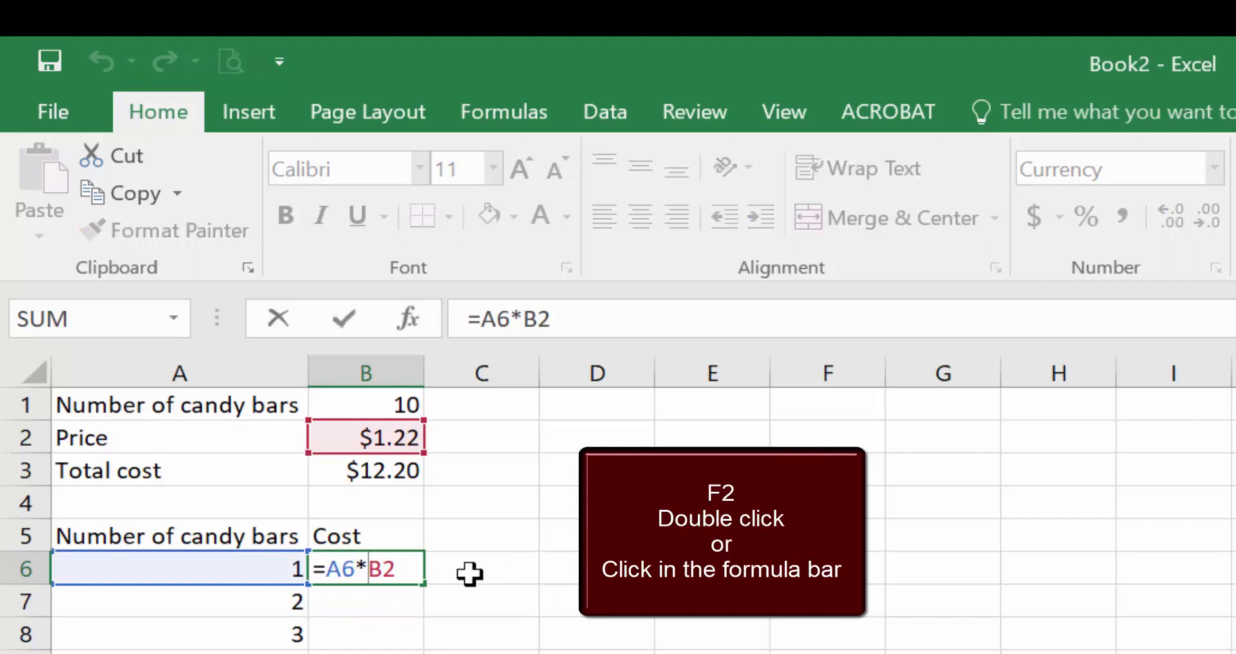
key("Escape")
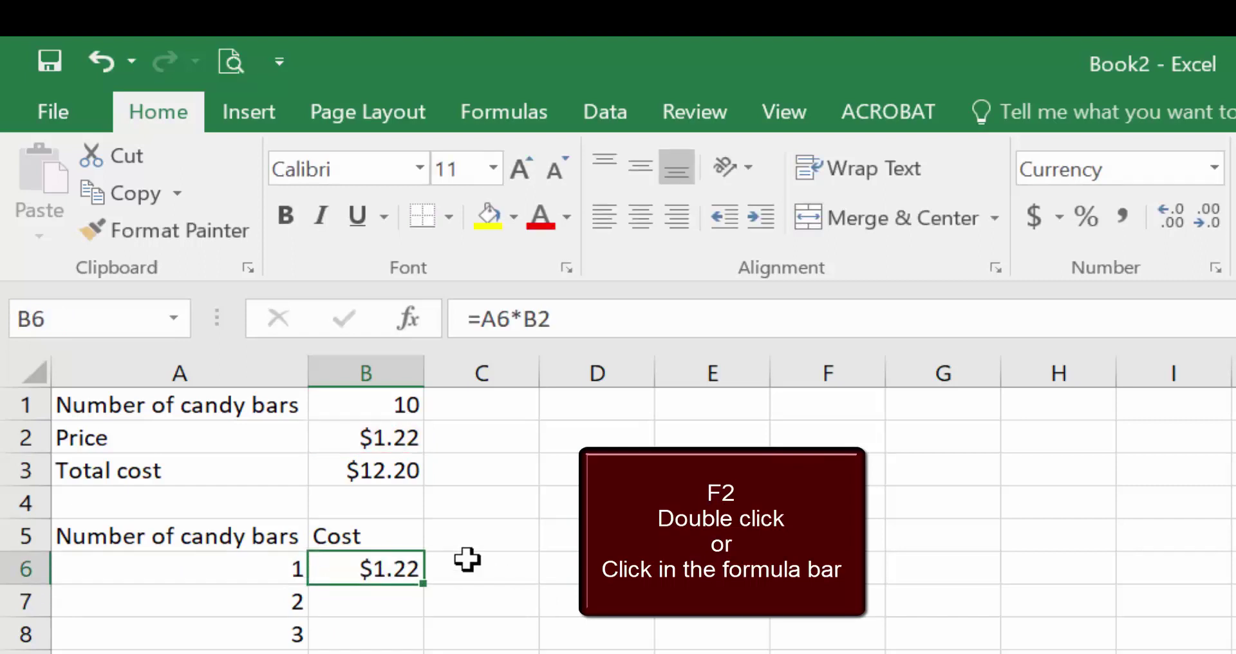
left_click(539, 320)
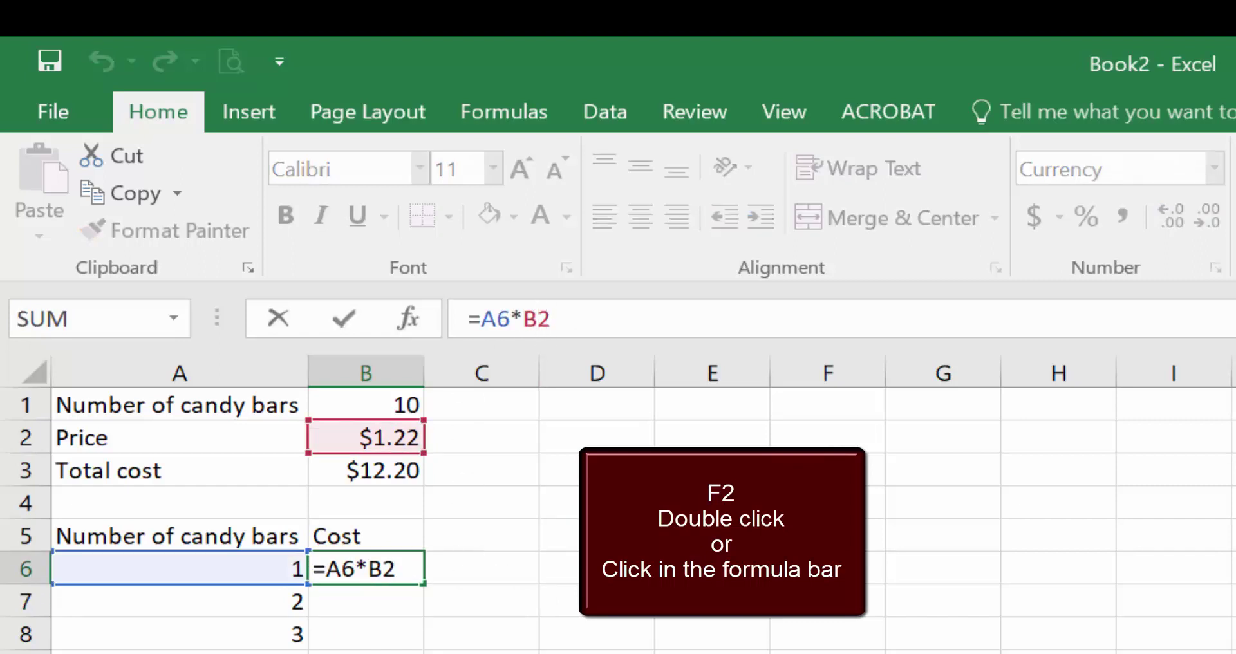
key("Return")
key("Up")
Cycle the B2 reference in B6's formula through its absolute and mixed forms and return it to relative
key("F2")
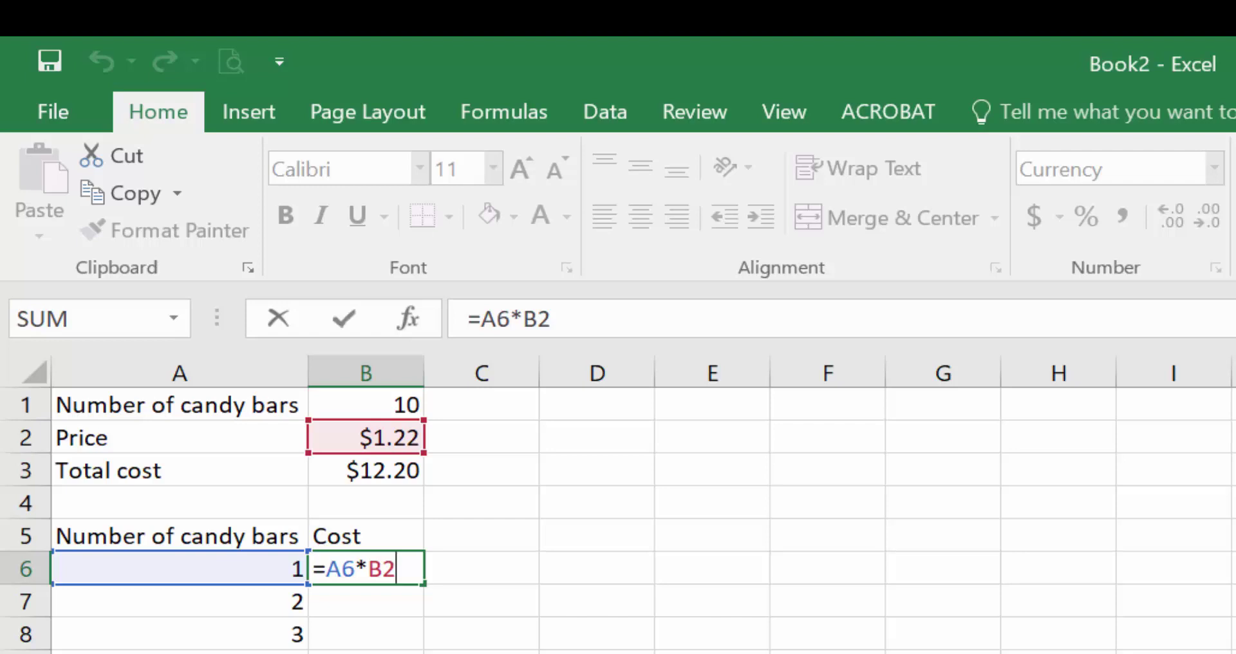
left_click(382, 568)
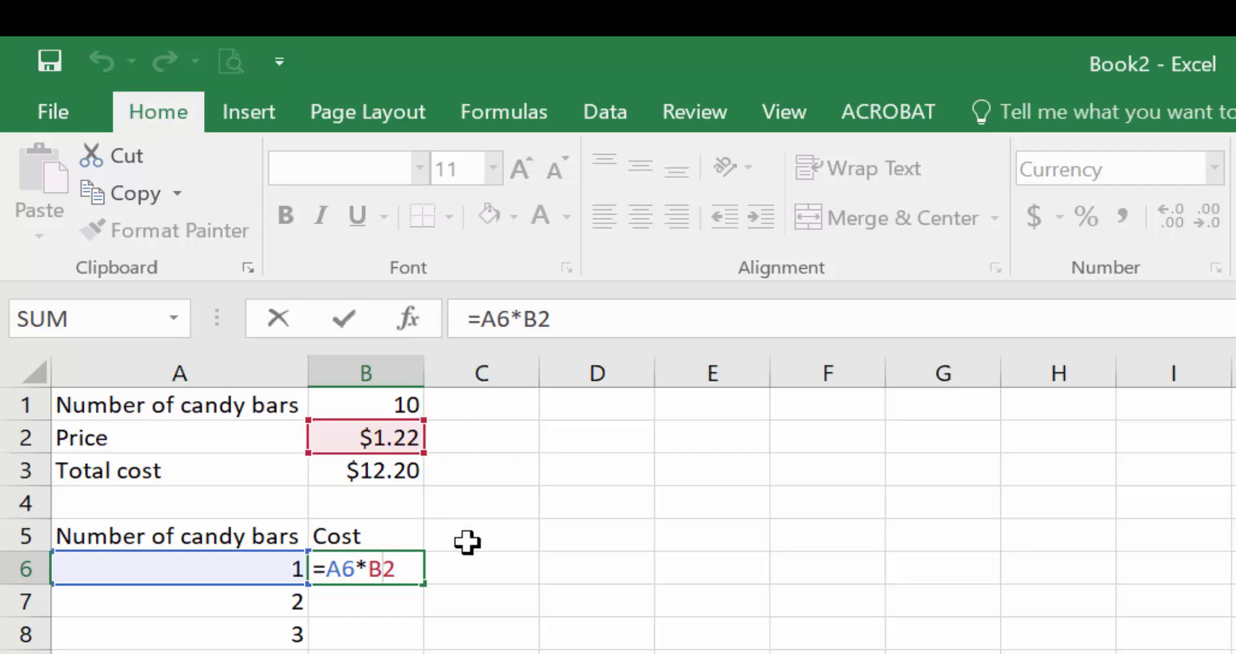
key("F4")
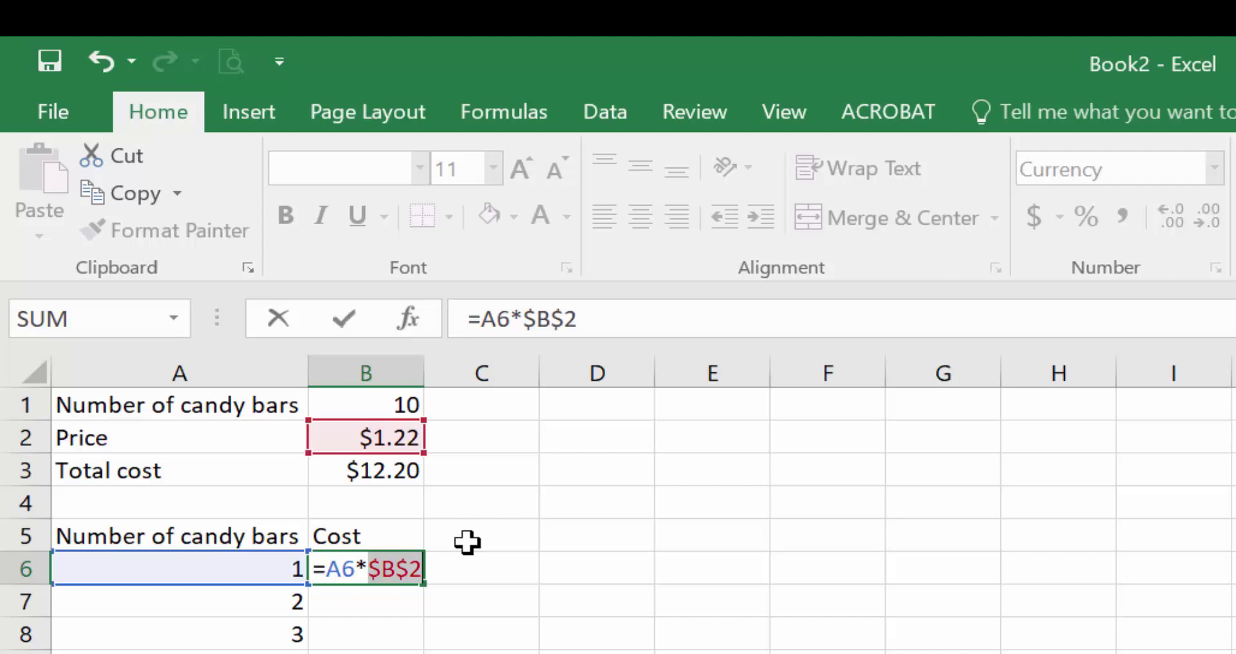
key("F4")
key("F4")
key("F4")
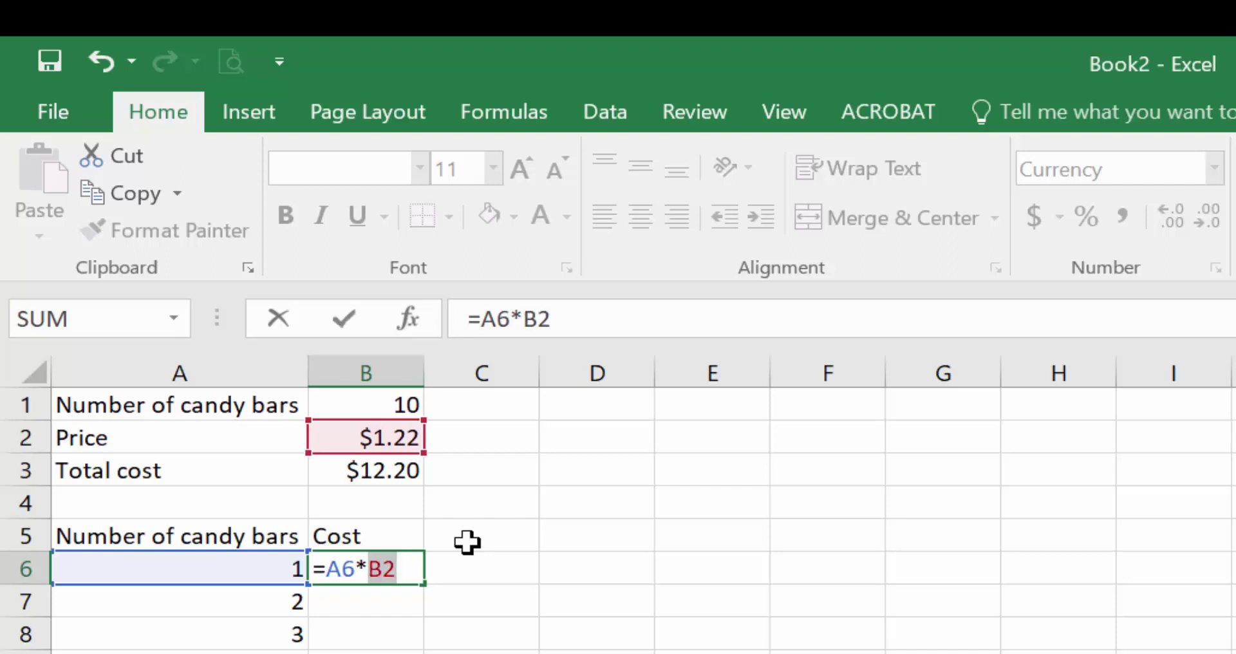
left_click(383, 569)
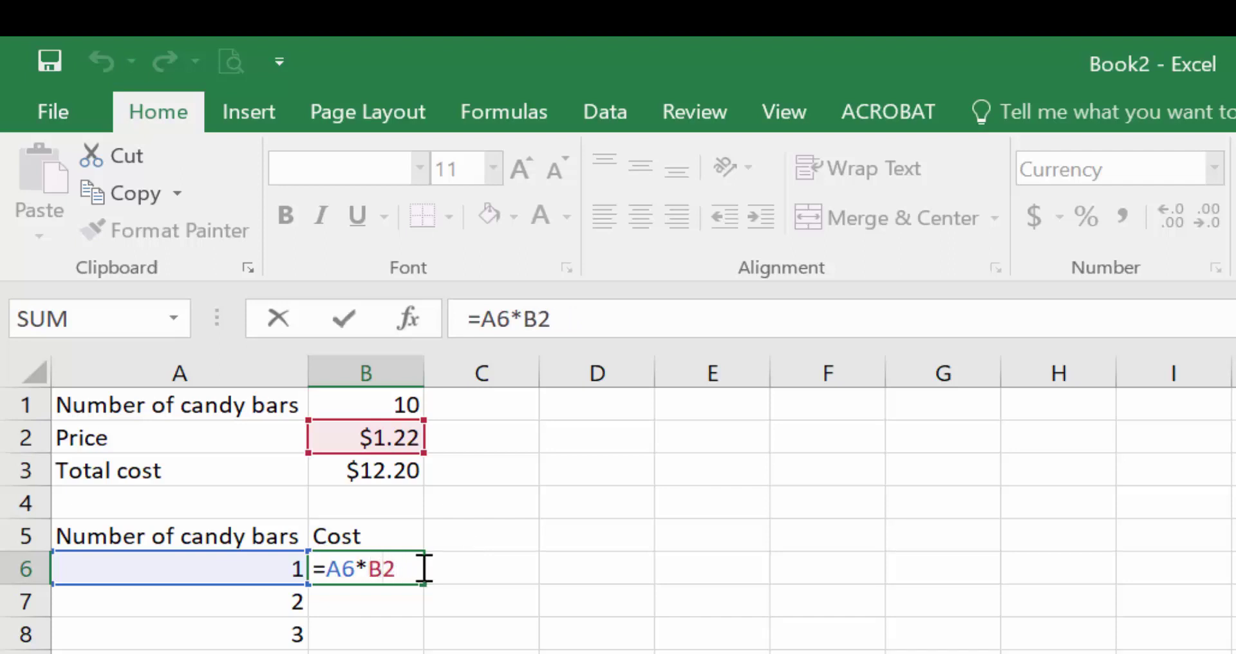
key("Left")
key("Left")
key("F4")
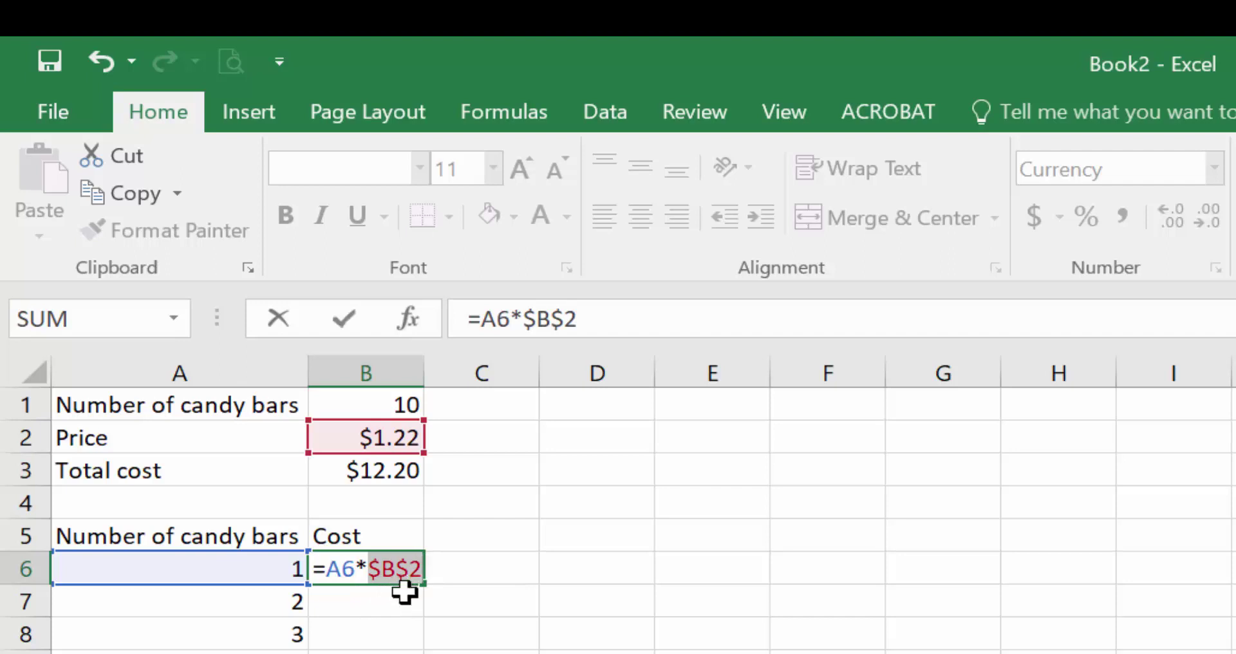
key("F4")
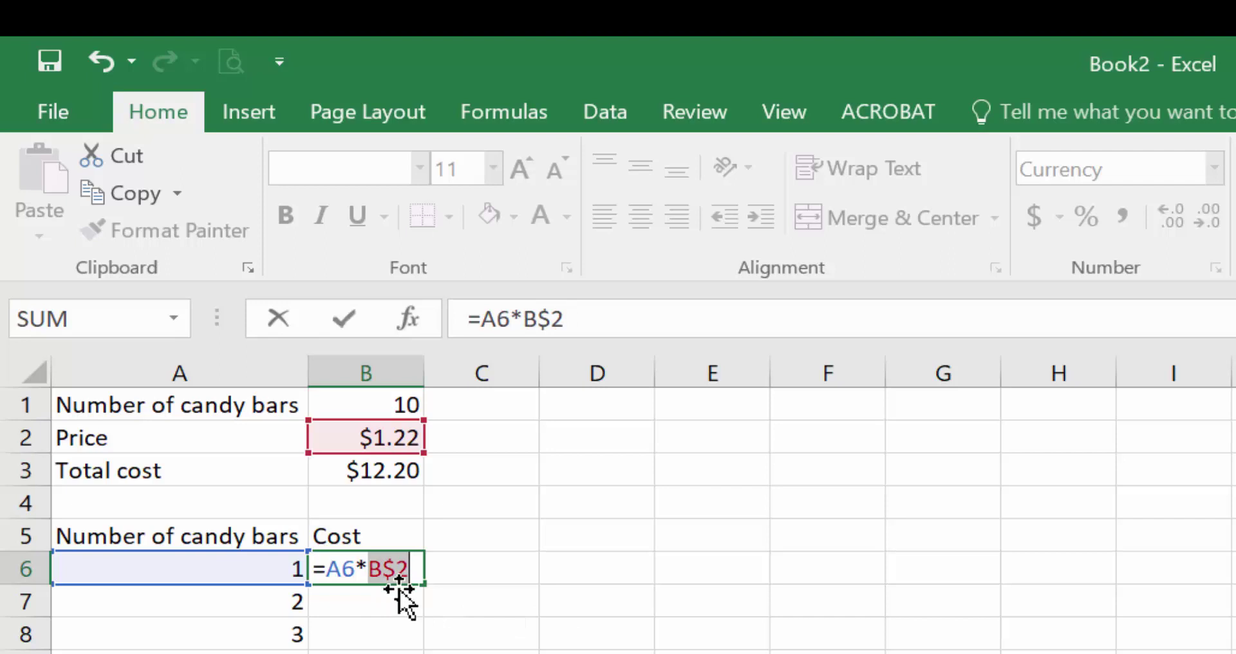
key("F4")
key("F4")
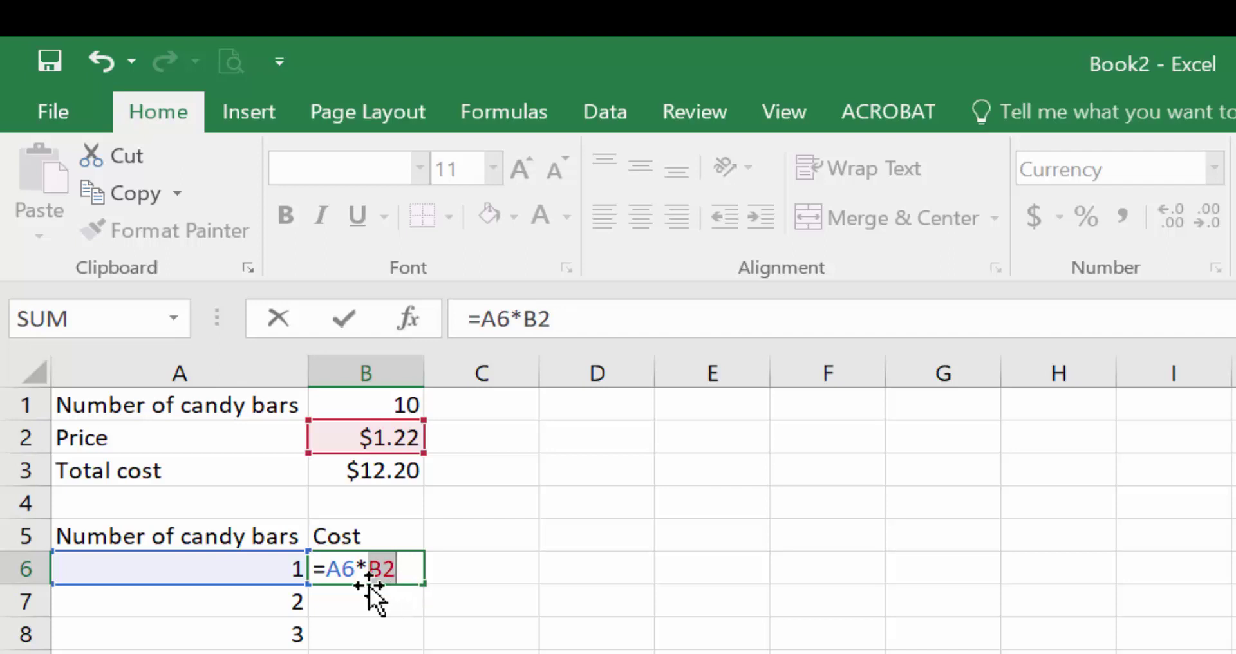
Make the B2 reference in B6's formula absolute, and remove both of its dollar signs again
key("F4")
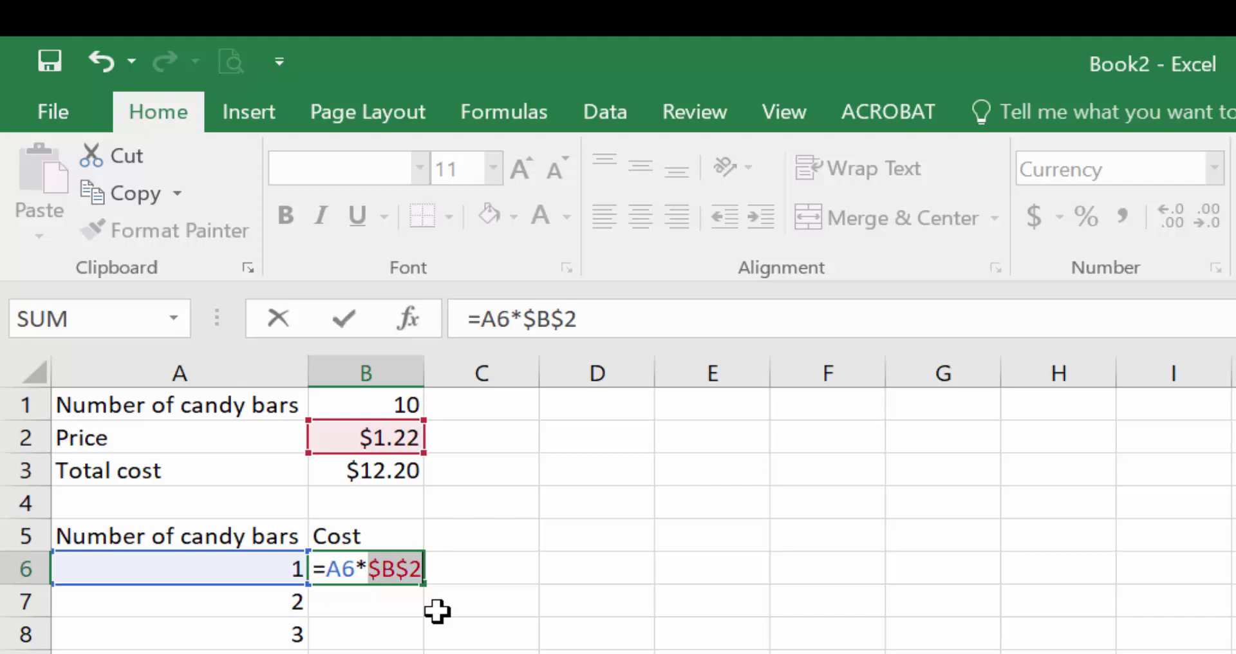
key("Right")
key("Left")
key("Left")
key("Left")
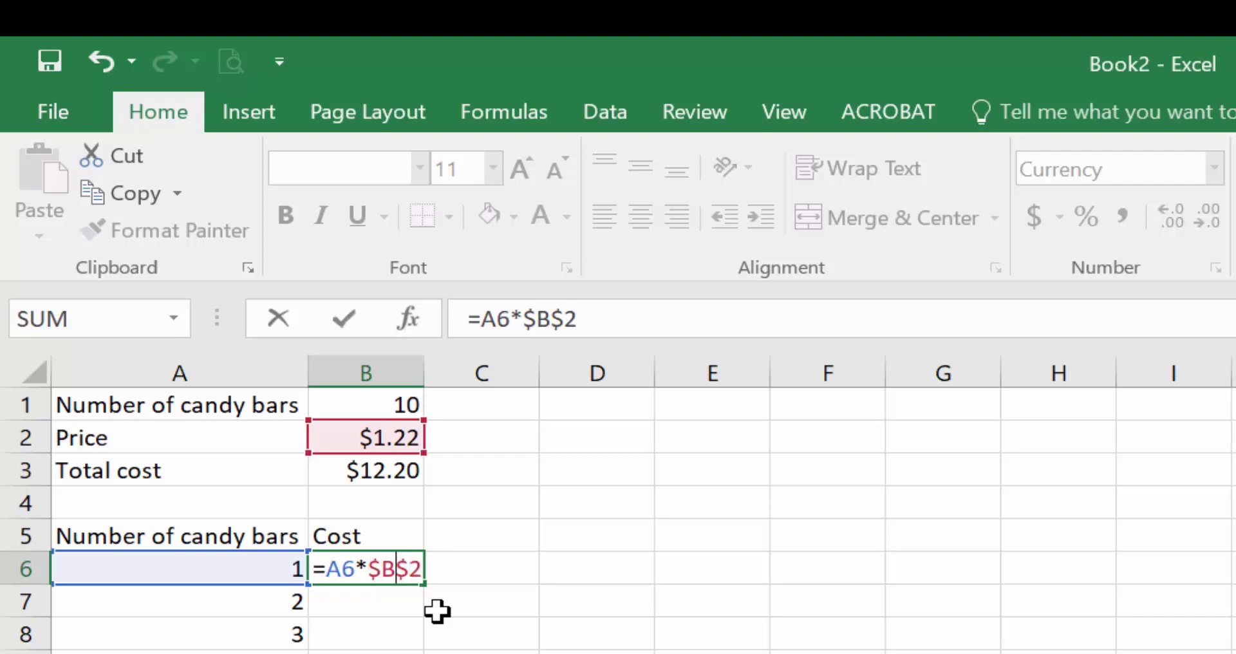
key("BackSpace")
key("Right")
key("Right")
key("BackSpace")
key("Left")
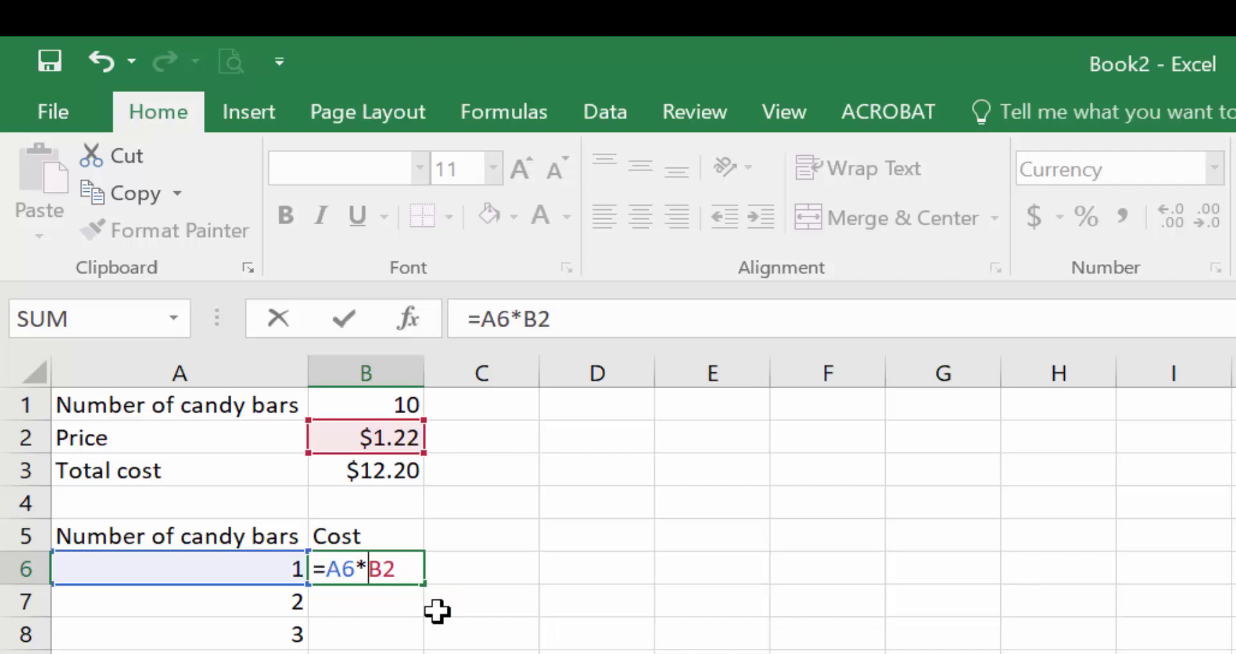
Set the formula in B6 to =A6*$B$2, keeping B6 as the selected cell
type("$")
key("Right")
type("$")
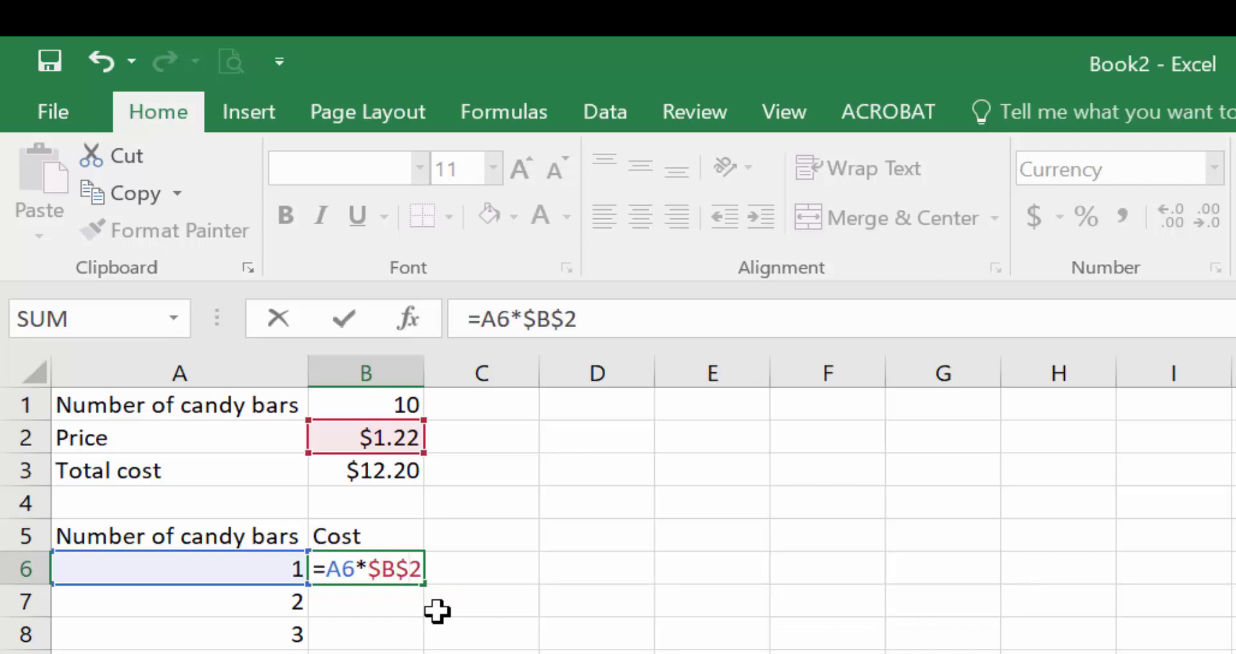
key("ctrl+Return")
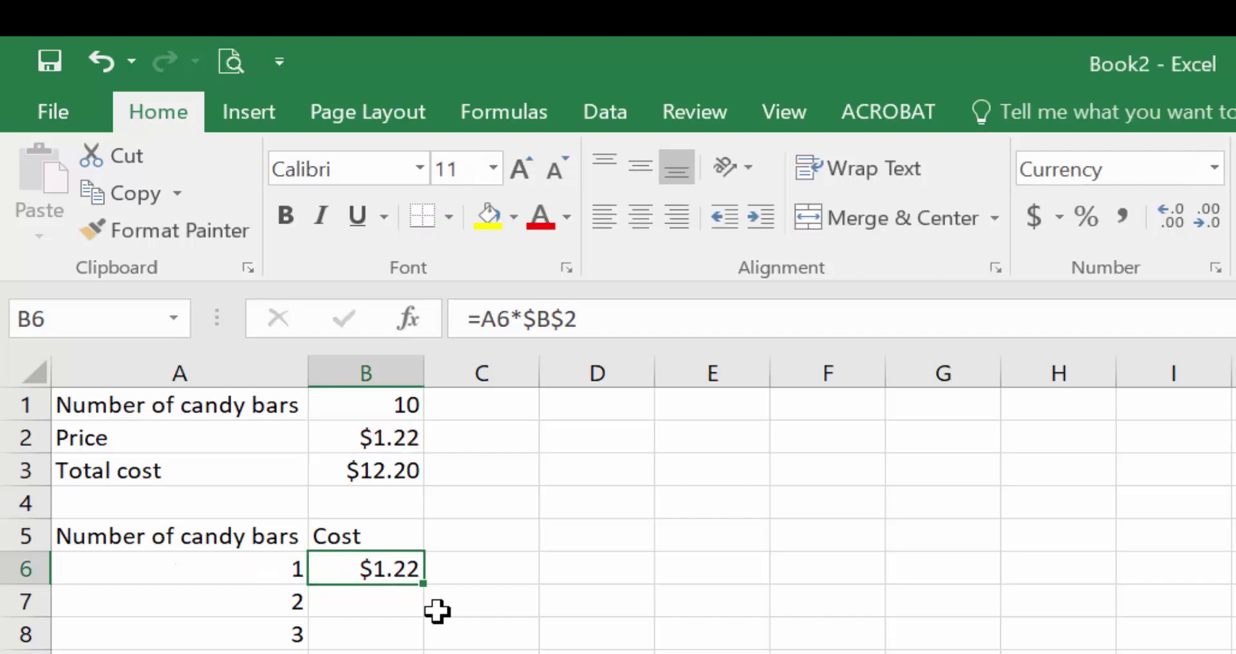
Copy the cost formula from B6 into B7 and check which cells it references
key("ctrl+c")
key("Down")
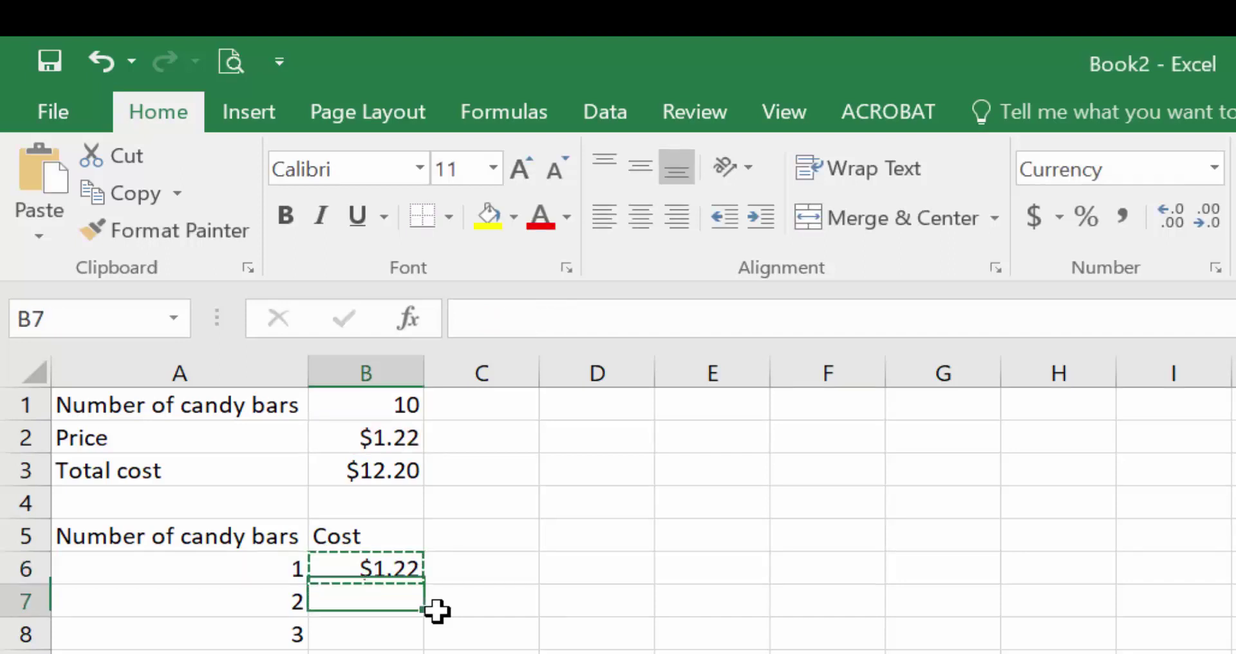
key("ctrl+v")
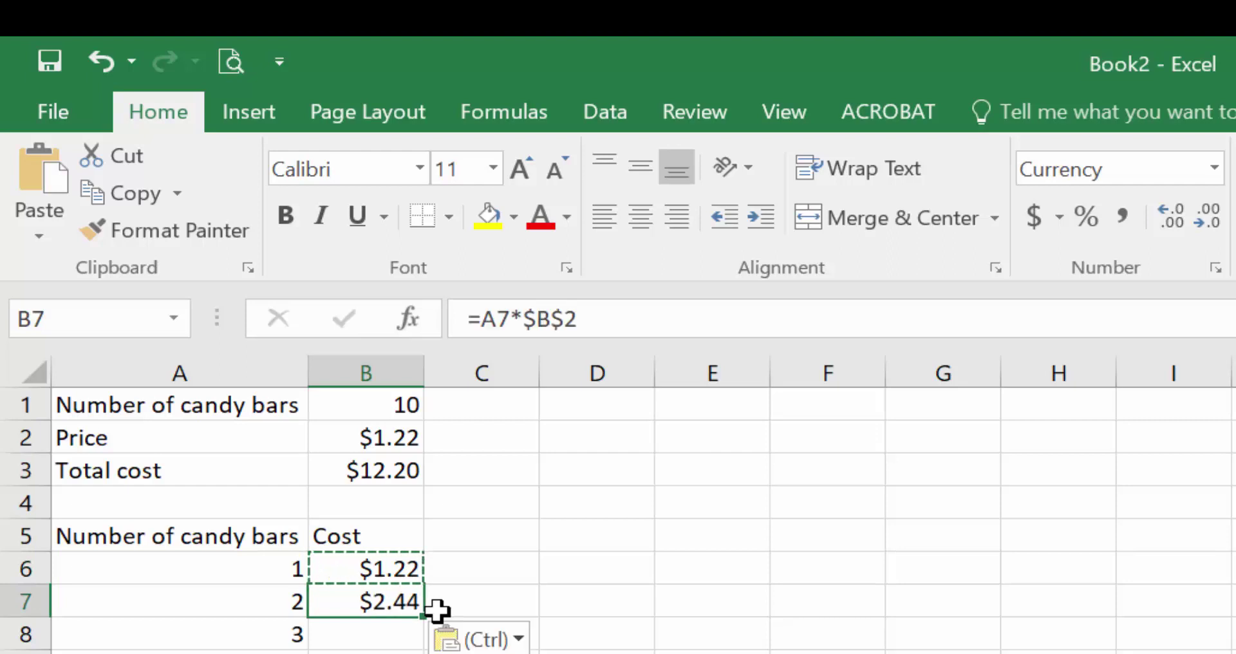
key("F2")
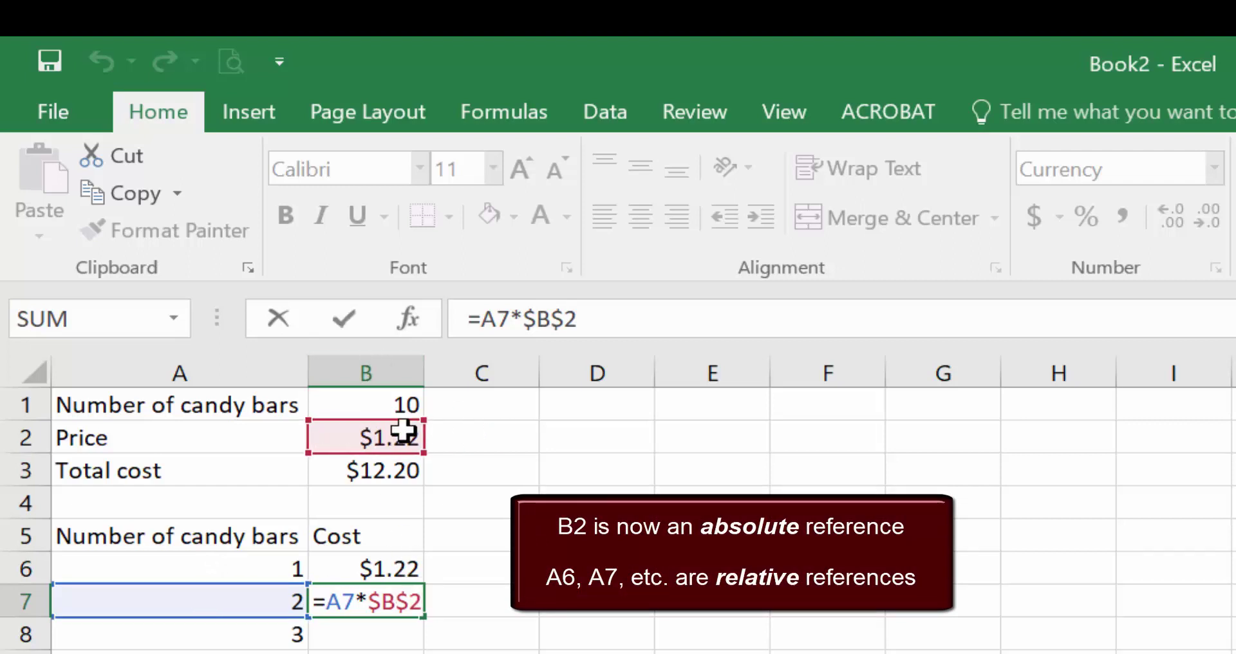
key("ctrl+Return")
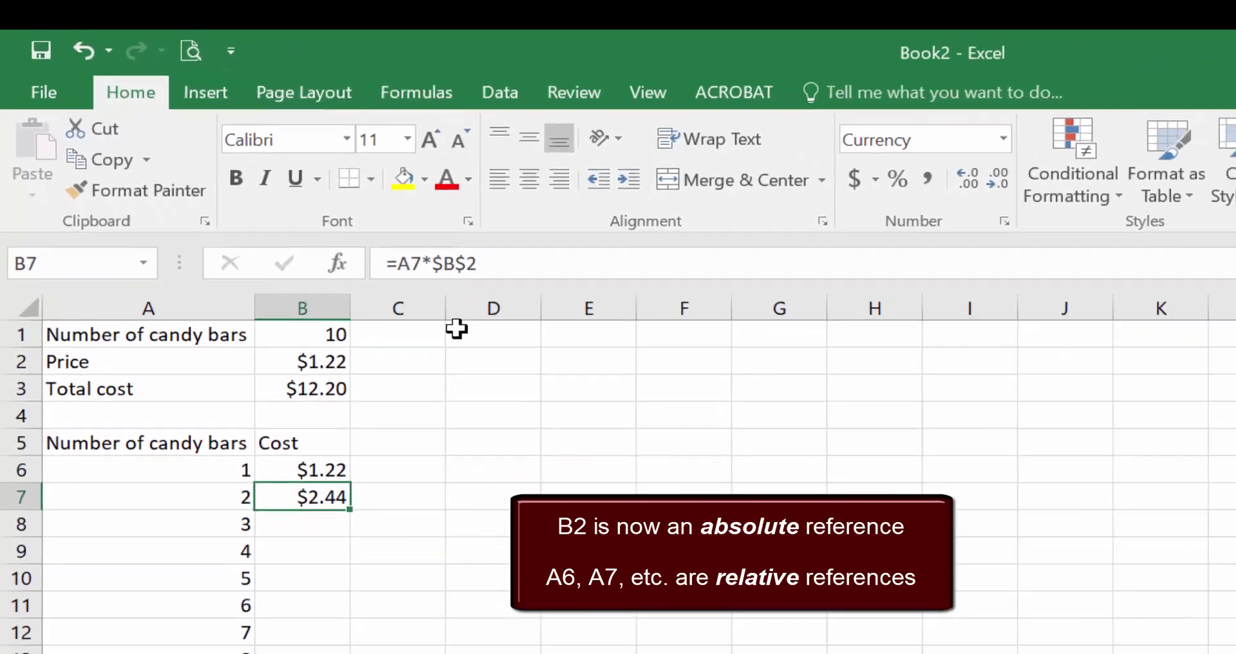
Copy the cost formula from B7 into the range B8:B17
key("ctrl+c")
key("Down")
key("shift+Down")
key("shift+Down")
key("shift+Down")
key("shift+Down")
key("shift+Down")
key("shift+Down")
key("shift+Down")
key("shift+Down")
key("shift+Down")
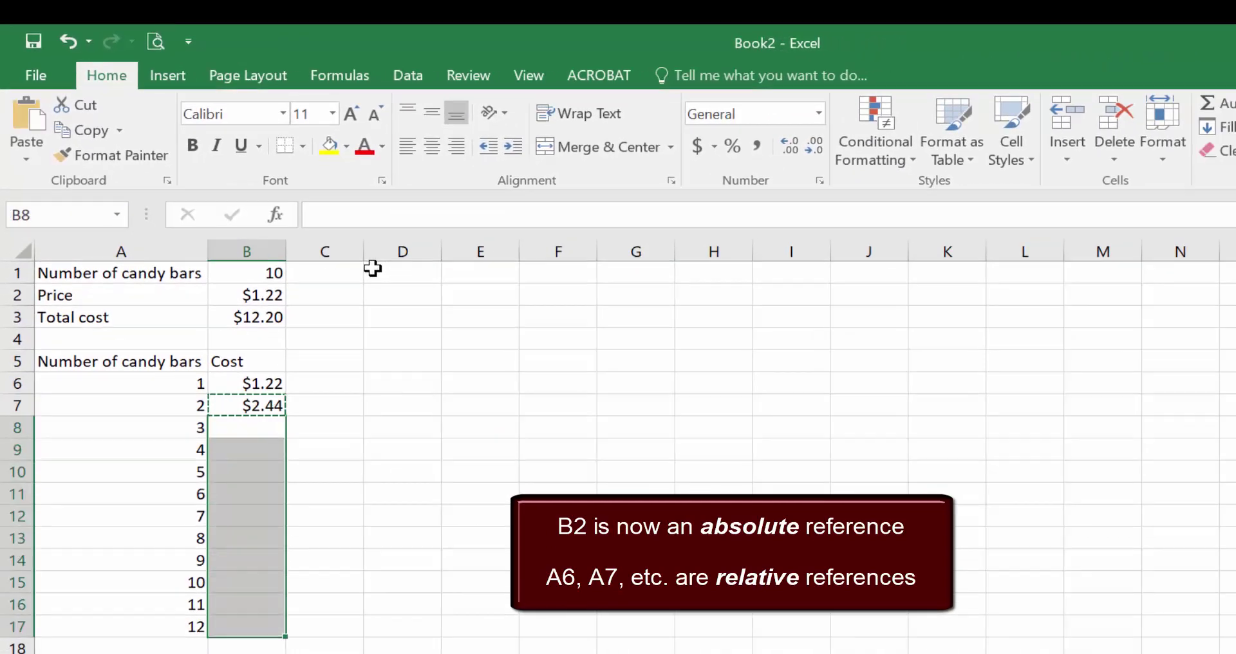
key("ctrl+v")
Examine the cell references of the copied cost formulas in B14, B16 and B17
key("Up")
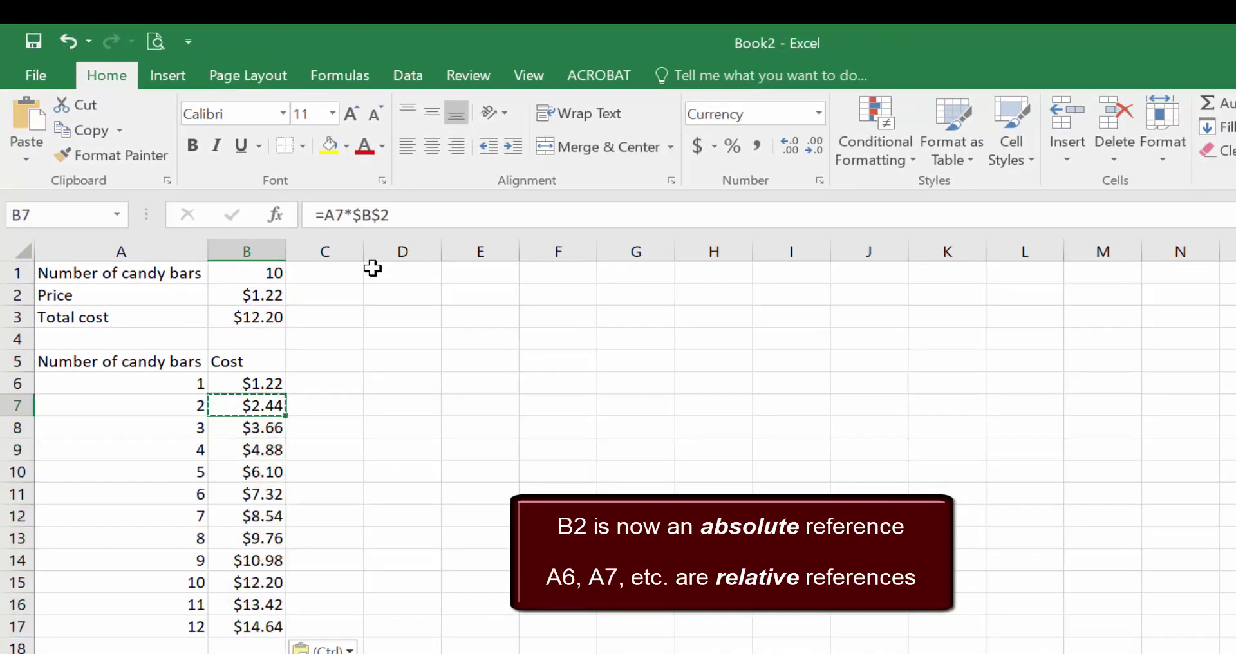
key("Down")
key("Down")
key("Down")
key("Down")
key("Down")
key("Down")
key("Down")
key("F2")
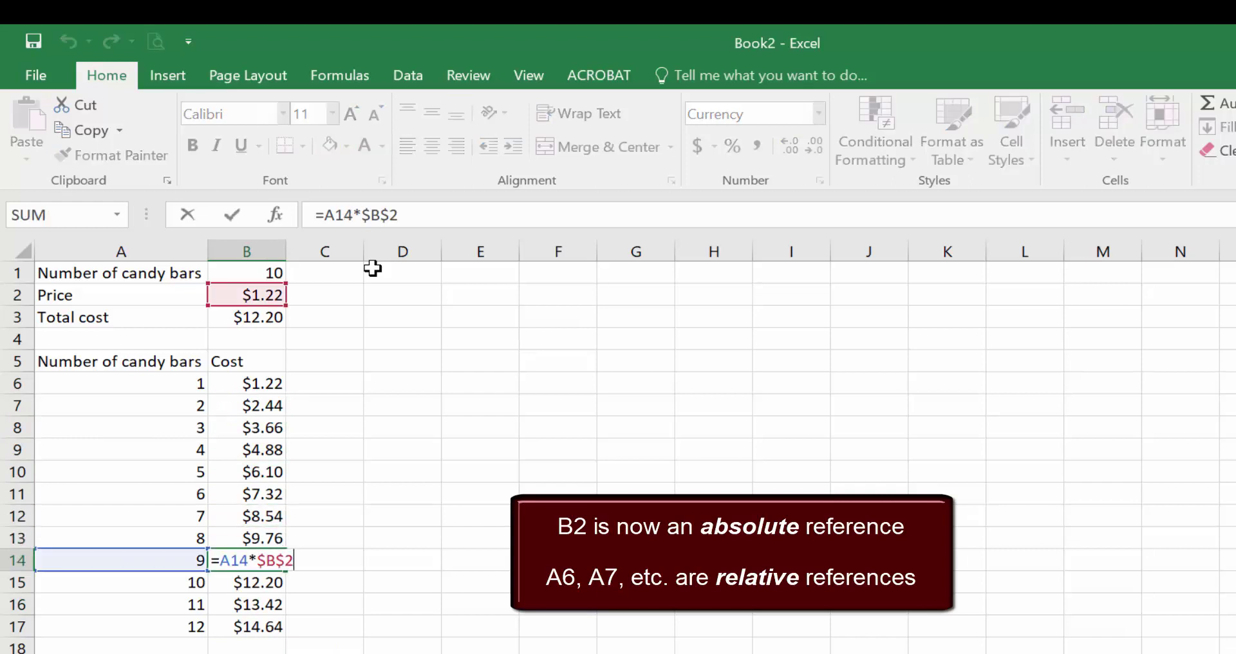
key("Return")
key("Down")
key("F2")
key("Return")
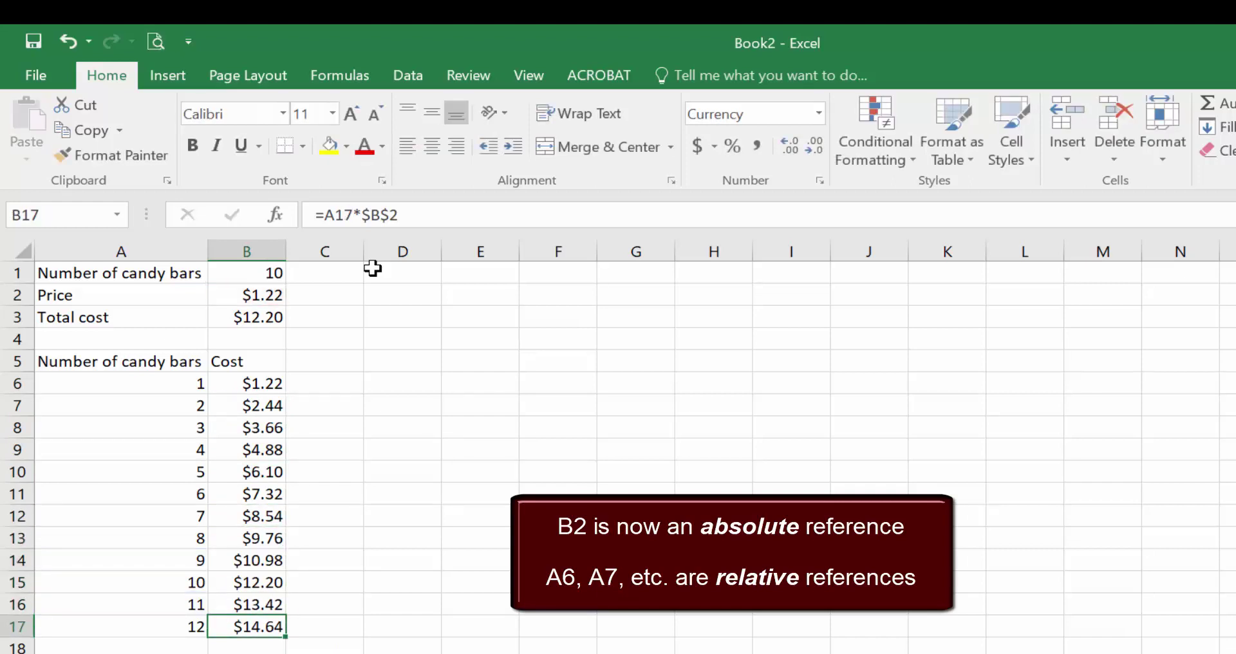
key("F2")
key("Escape")
Copy the cost formula from B12 into the empty cell I9
key("Up")
key("Up")
key("Up")
key("Up")
key("Up")
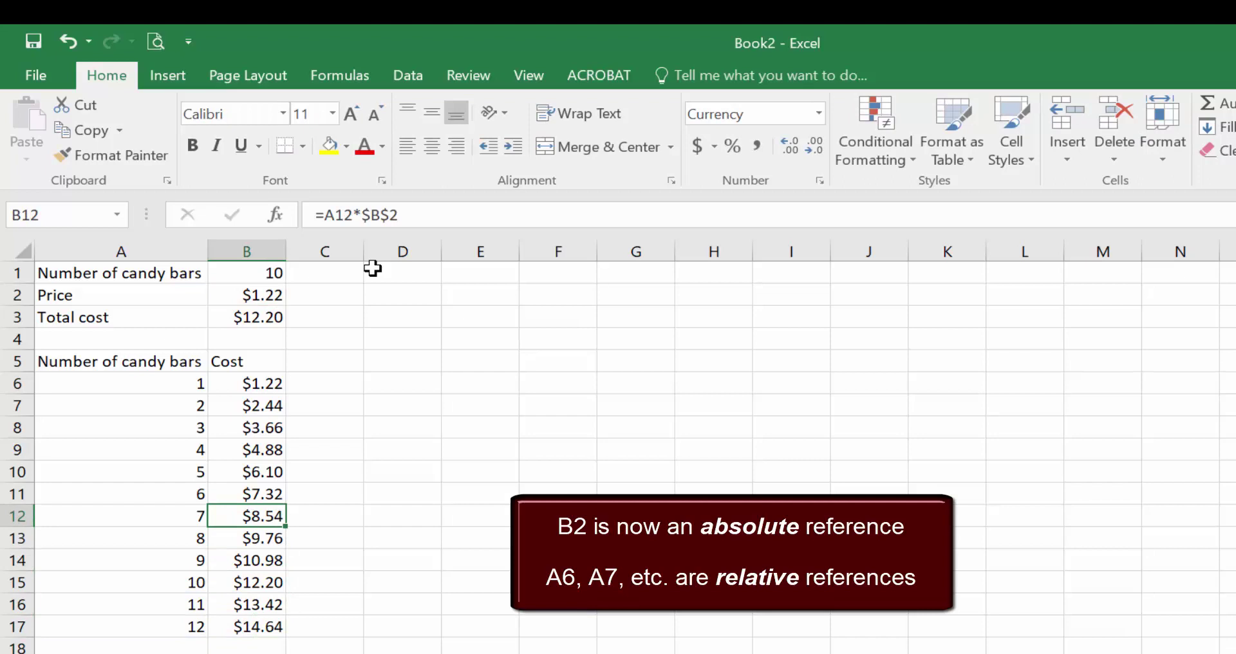
key("ctrl+c")
key("Right")
key("Right")
key("Right")
key("Right")
key("Right")
key("Up")
key("Right")
key("Right")
key("Up")
key("Up")
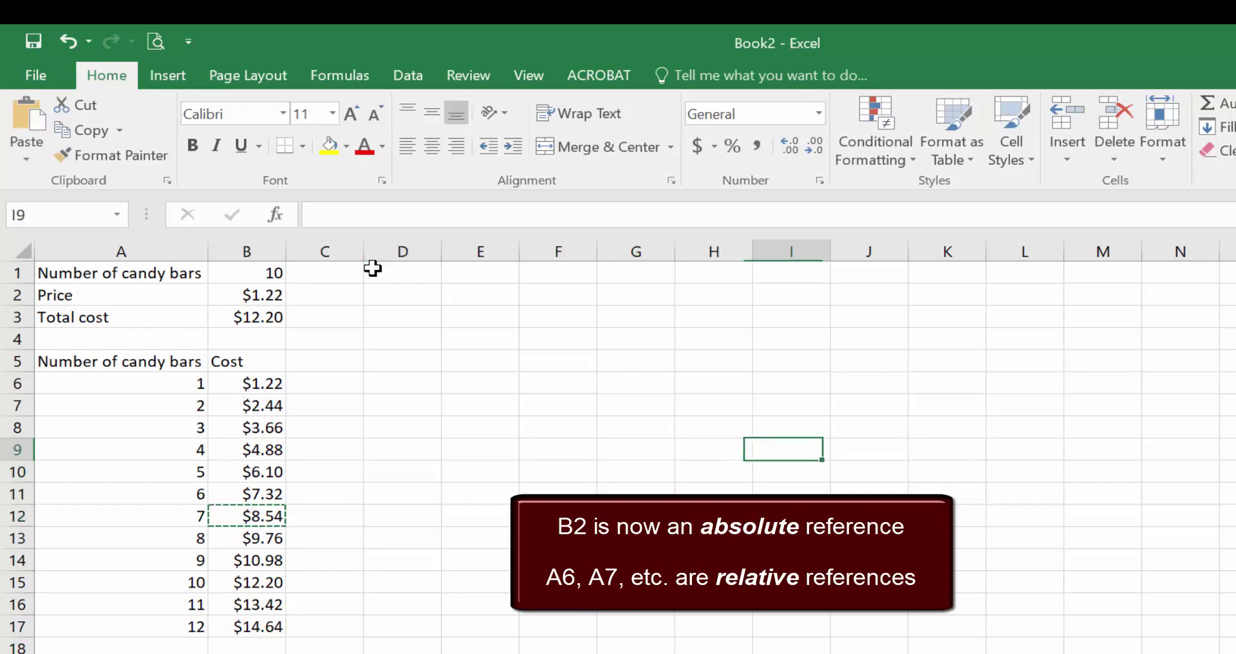
key("ctrl+v")
Inspect the cell references of the formula in I9, and clear that cell
key("F2")
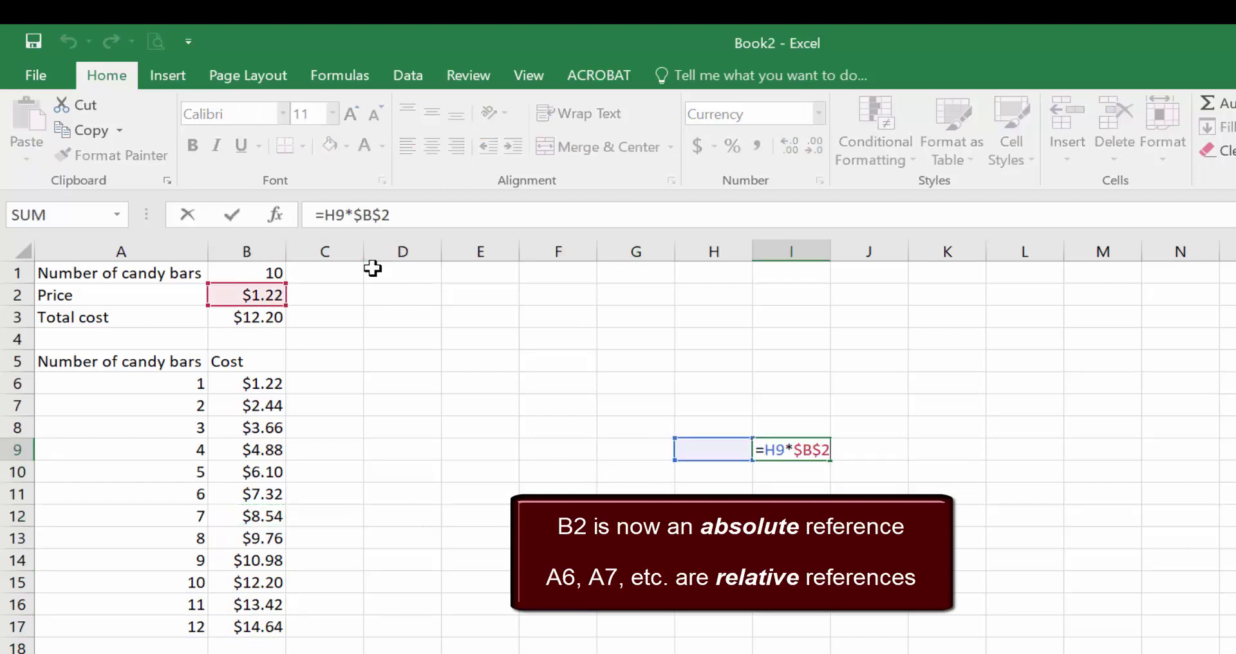
key("Escape")
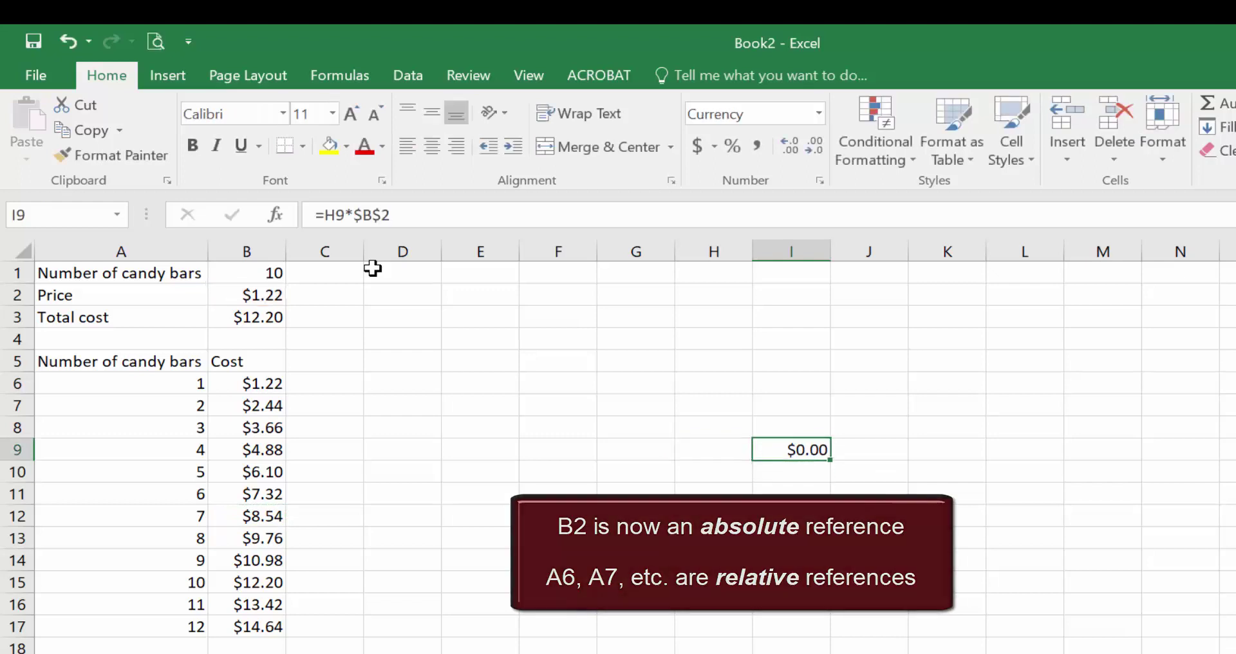
key("Delete")
Clear the copied cost formulas from B7:B17, keeping the one in B6
key("Left")
key("Left")
key("Left")
key("Left")
key("Left")
key("Left")
key("Left")
key("Up")
key("Up")
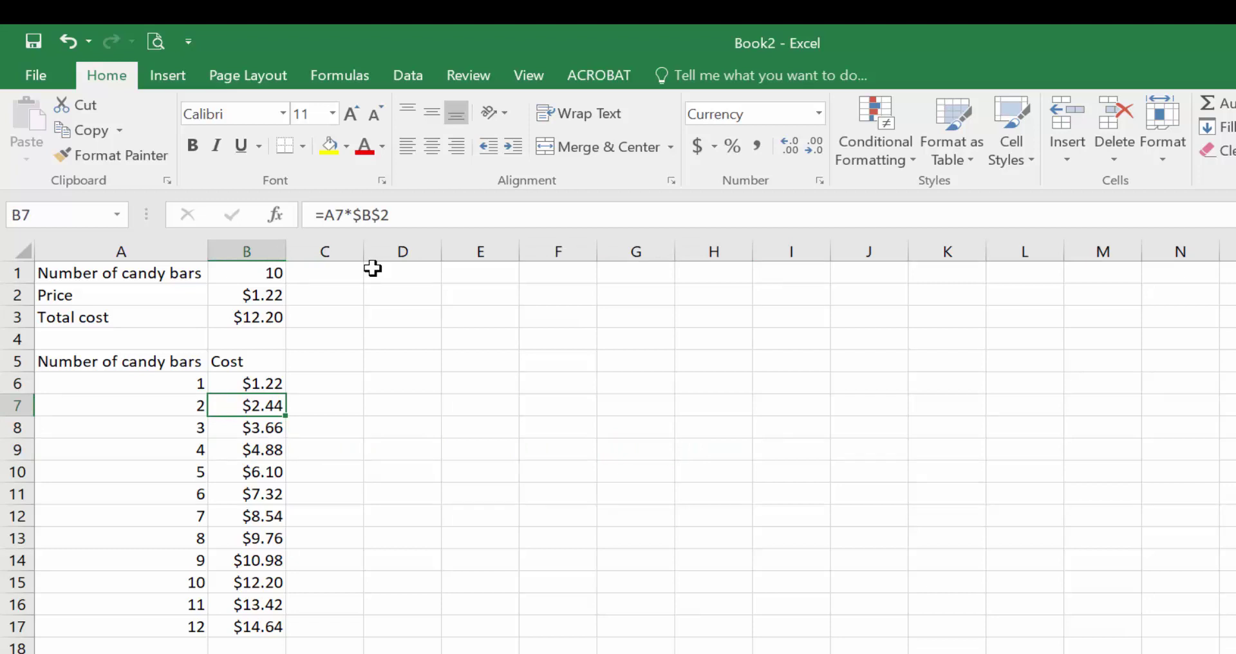
key("Up")
key("Down")
key("shift+Down")
key("shift+Down")
key("shift+Down")
key("shift+Down")
key("shift+Down")
key("shift+Down")
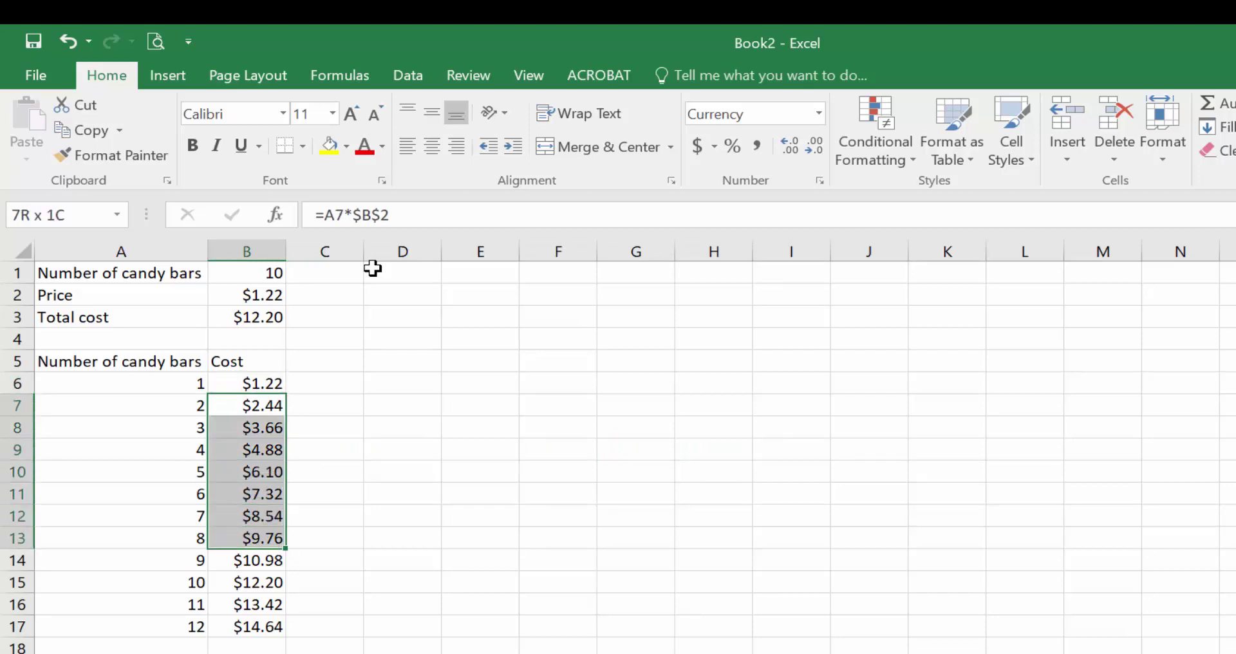
key("shift+Down")
key("shift+Down")
key("shift+Down")
key("shift+Down")
key("Delete")
Fill the cost formula from B6 down the Cost column through B17
key("Up")
key("Up")
key("Down")
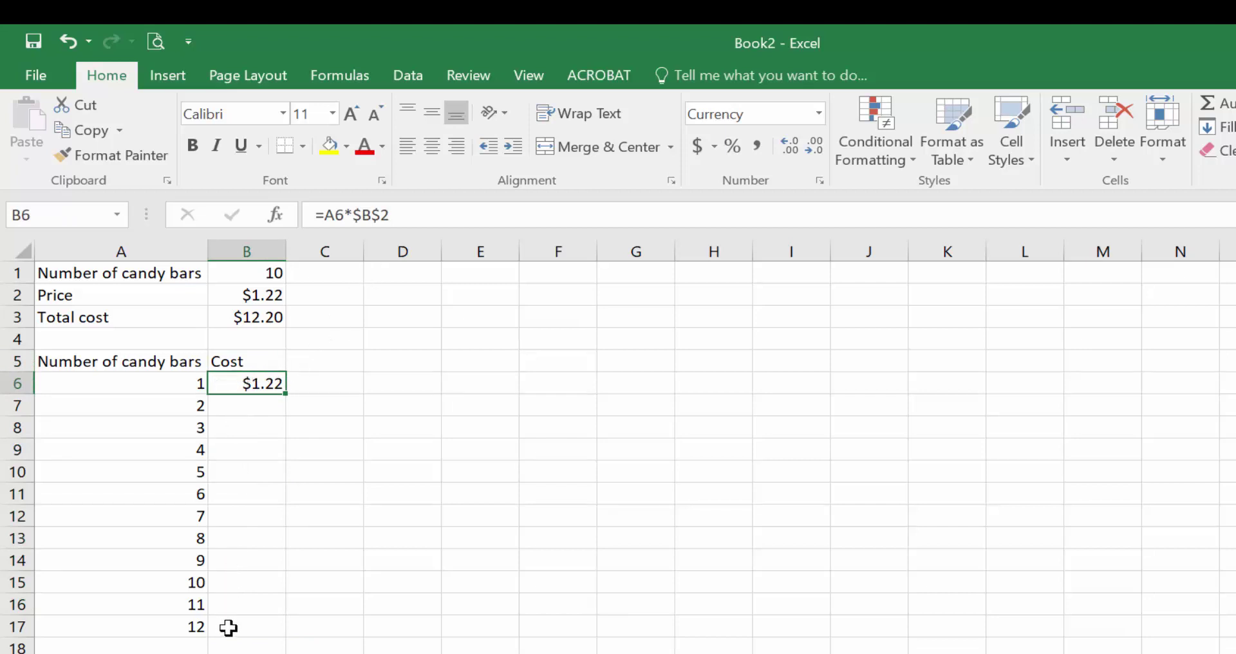
left_click_drag(286, 394, 278, 632)
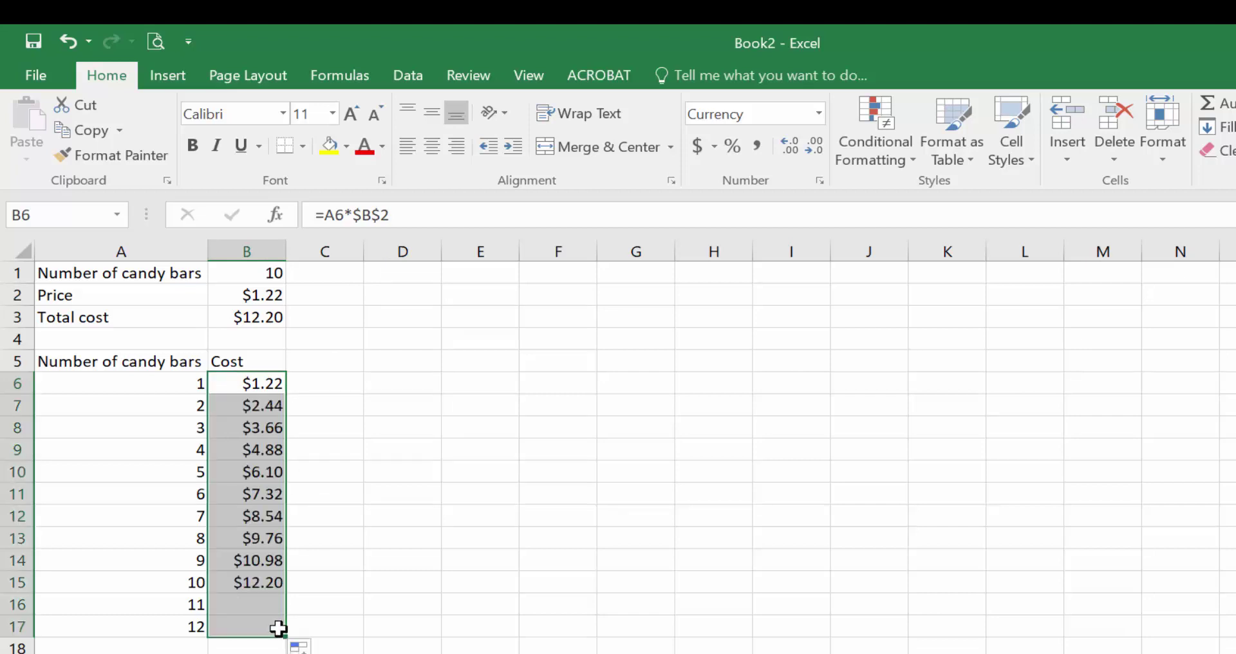
Clear the cost formulas in B7:B17, and refill the range from the formula in B6
left_click(255, 407)
key("shift+Down")
key("shift+Down")
key("shift+Down")
key("shift+Down")
key("shift+Down")
key("shift+Down")
key("shift+Down")
key("shift+Down")
key("shift+Down")
key("shift+Down")
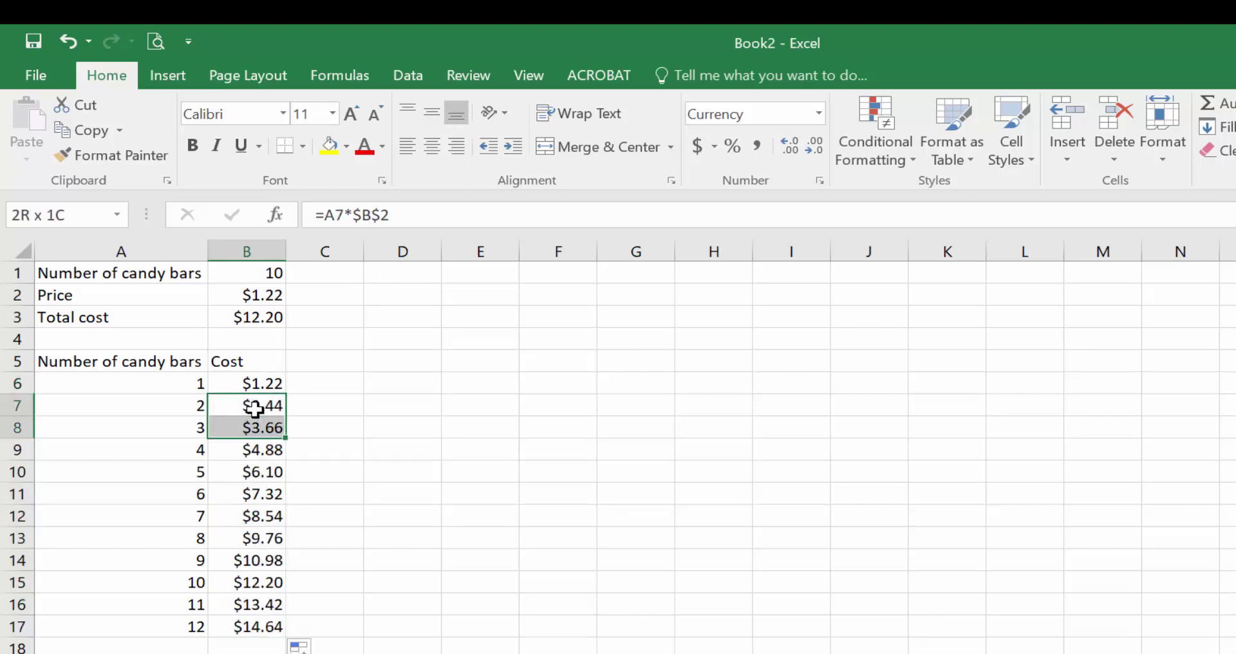
key("Delete")
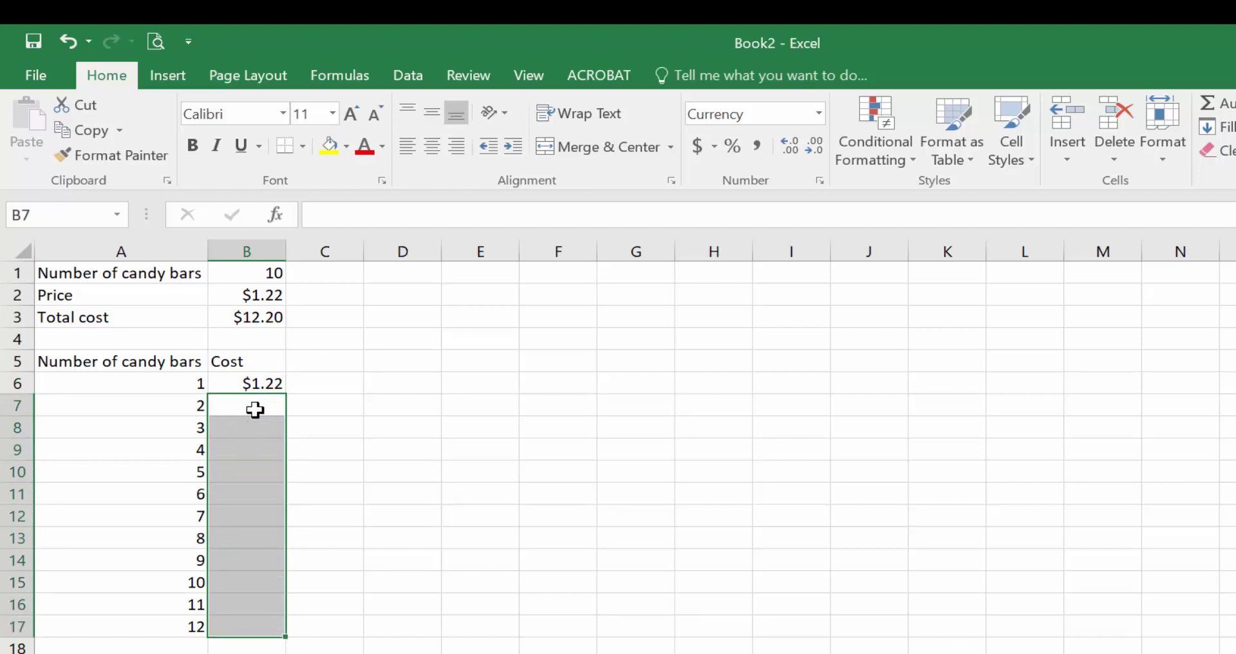
left_click(267, 385)
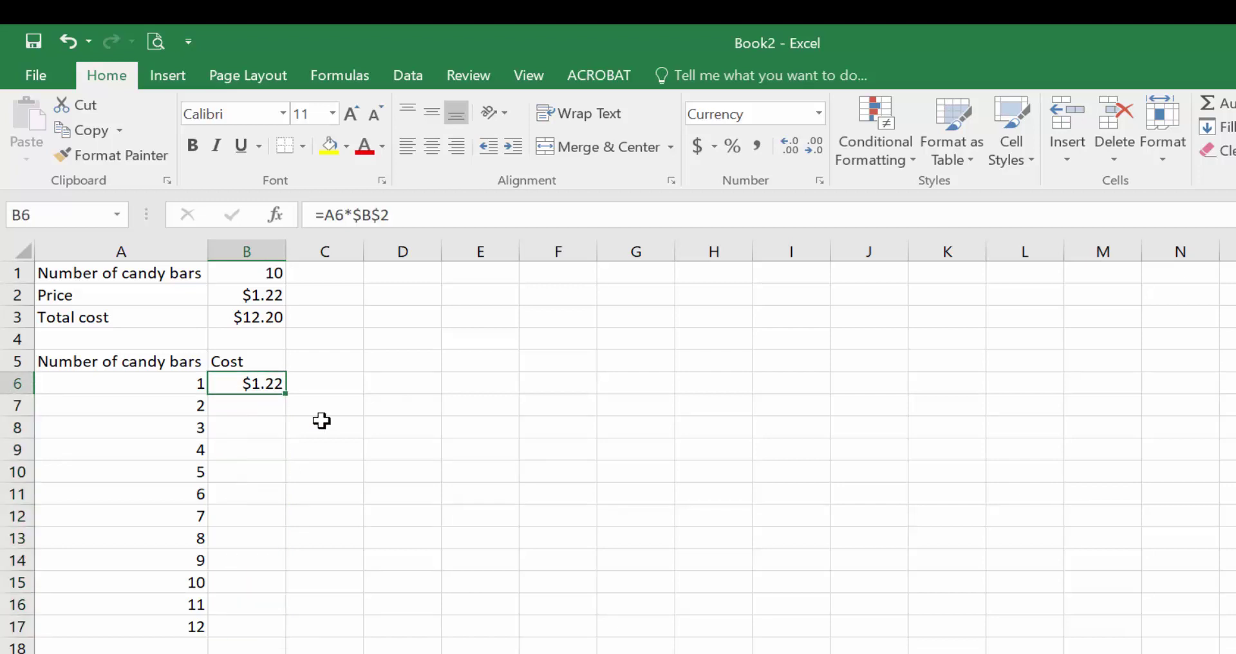
double_click(285, 394)
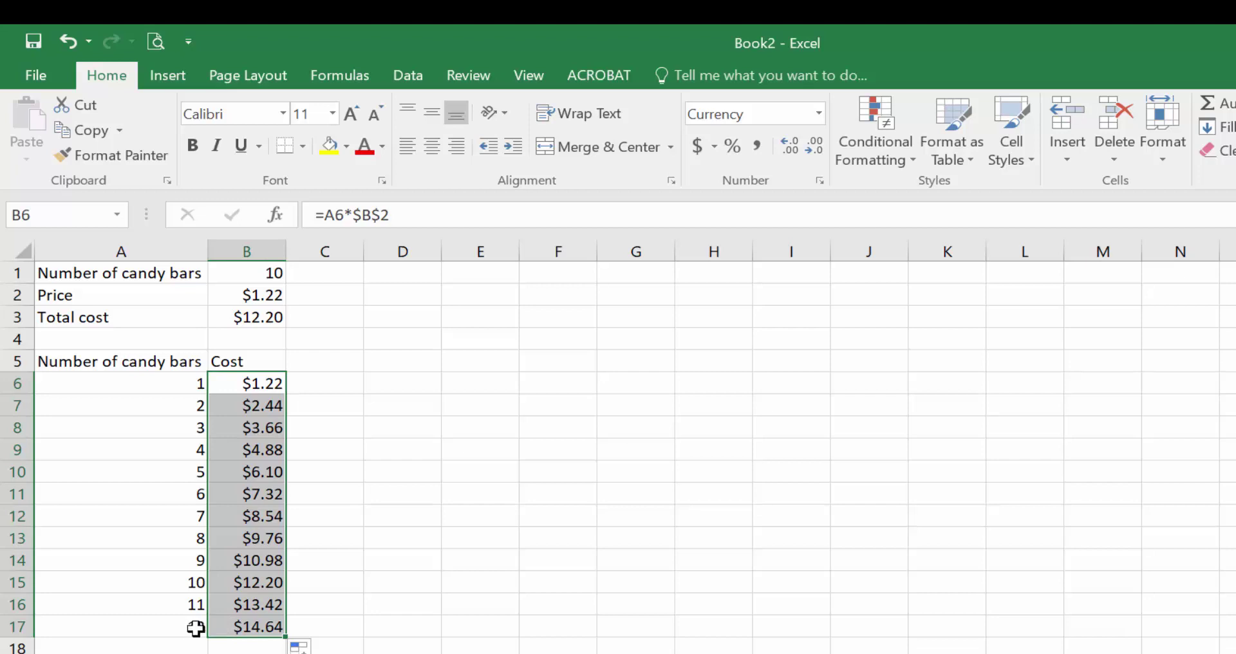
Inspect the formulas in the last table row, A17 and B17, and the cells referenced by the cost formula
left_click(250, 625)
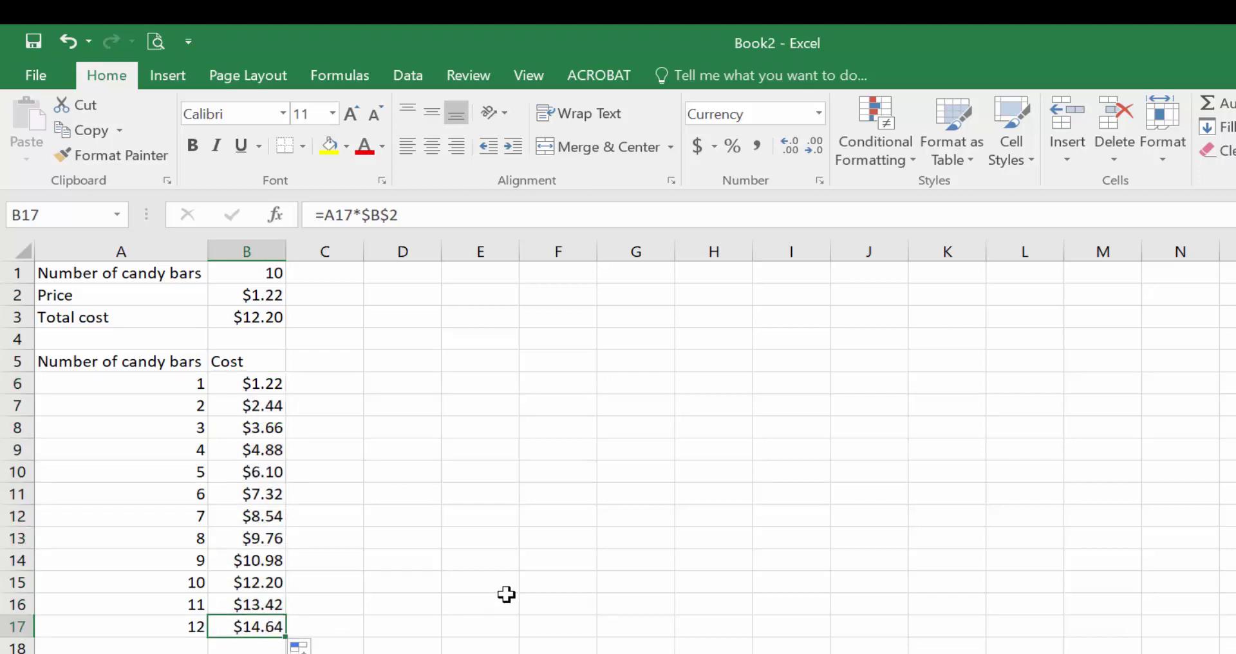
left_click(116, 617)
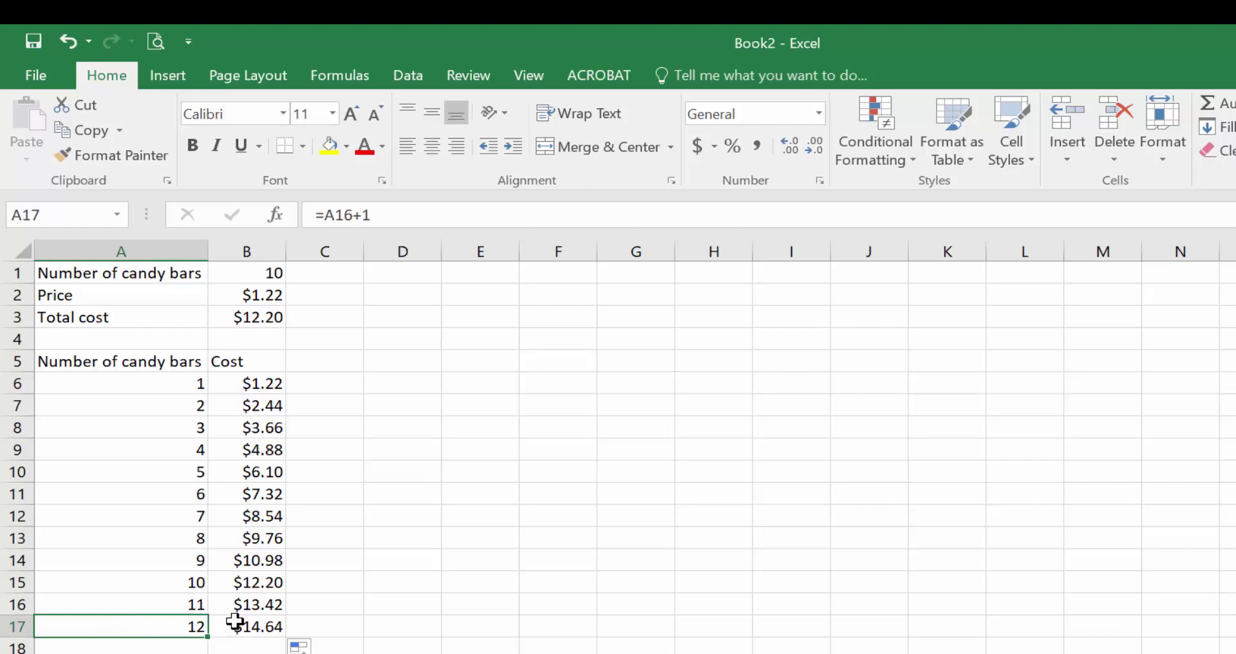
left_click(235, 627)
key("F2")
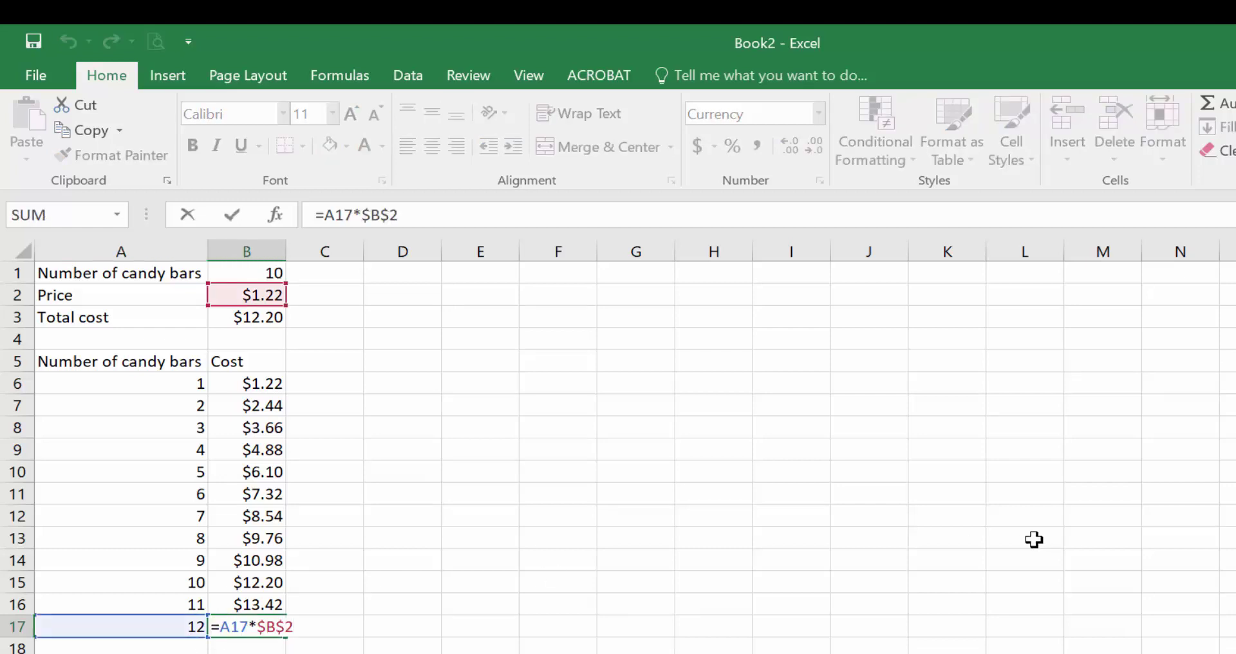
key("Return")
key("Up")
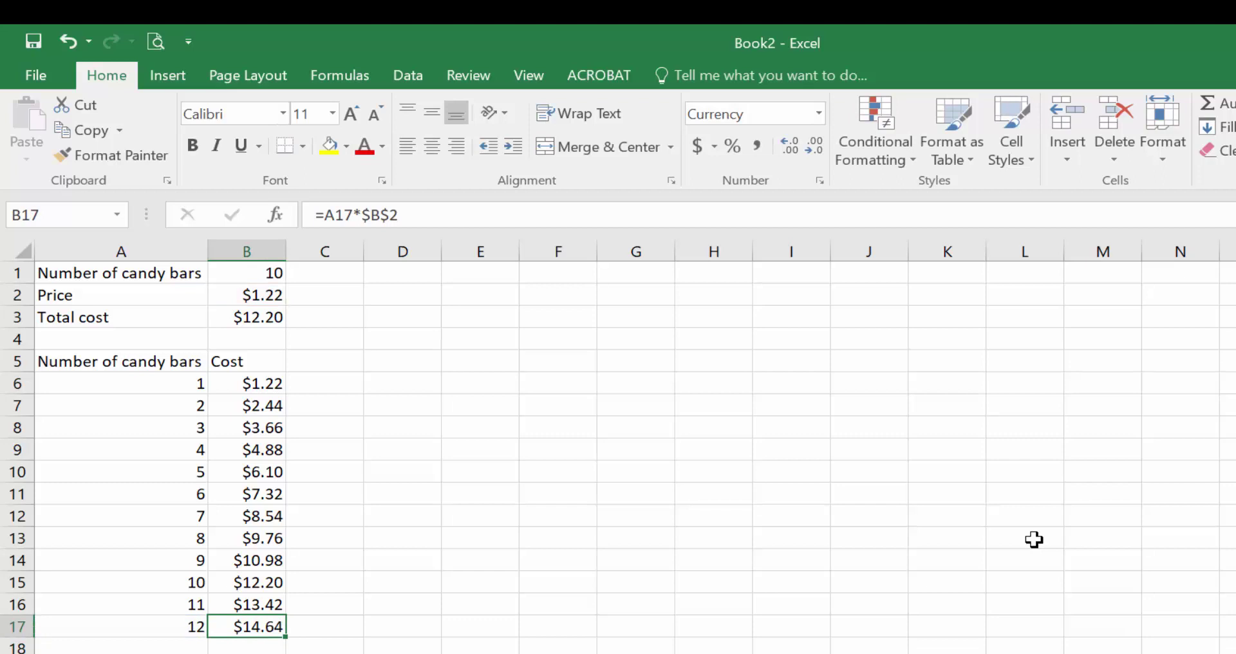
Empty the Cost column below B6 again, and autofill the B6 formula down through B17
key("shift+Up")
key("shift+Up")
key("shift+Up")
key("shift+Up")
key("shift+Up")
key("shift+Up")
key("shift+Up")
key("shift+Up")
key("shift+Up")
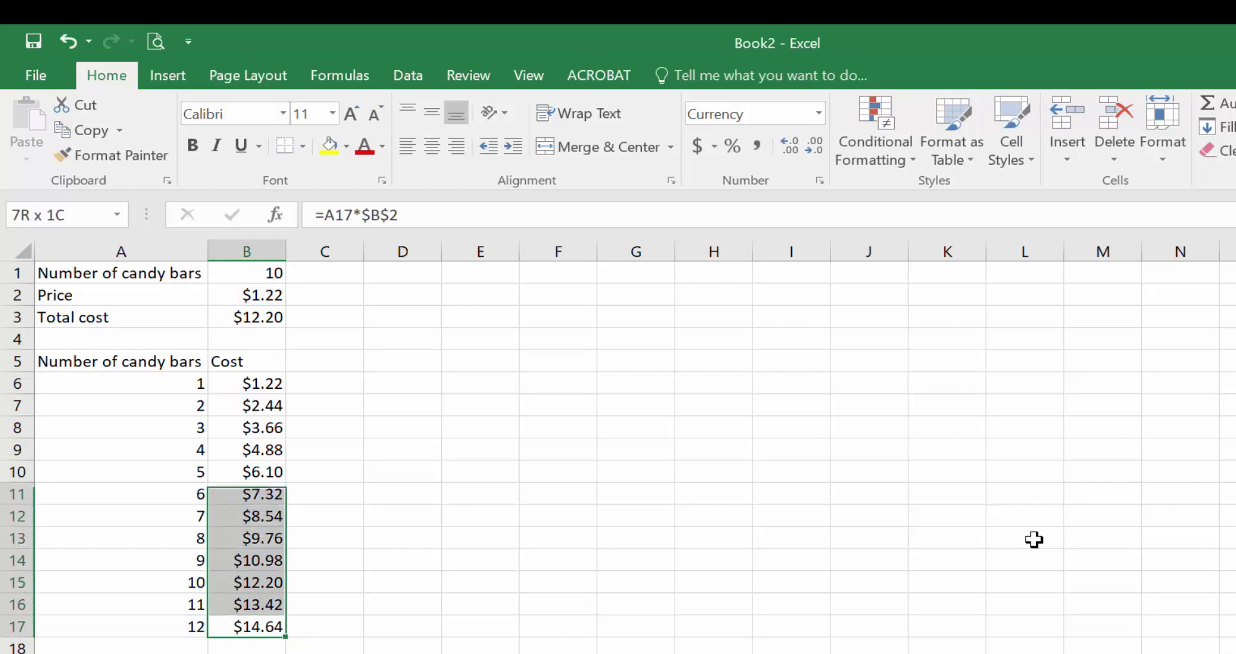
key("shift+Up")
key("Delete")
left_click(261, 382)
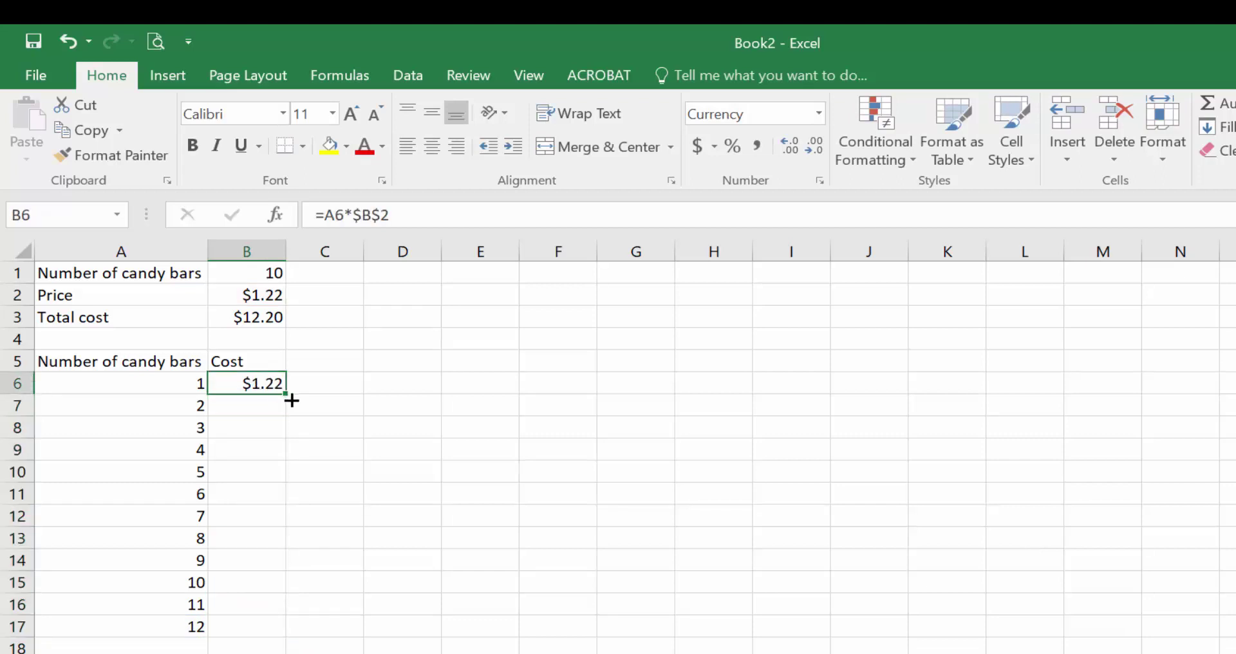
double_click(287, 395)
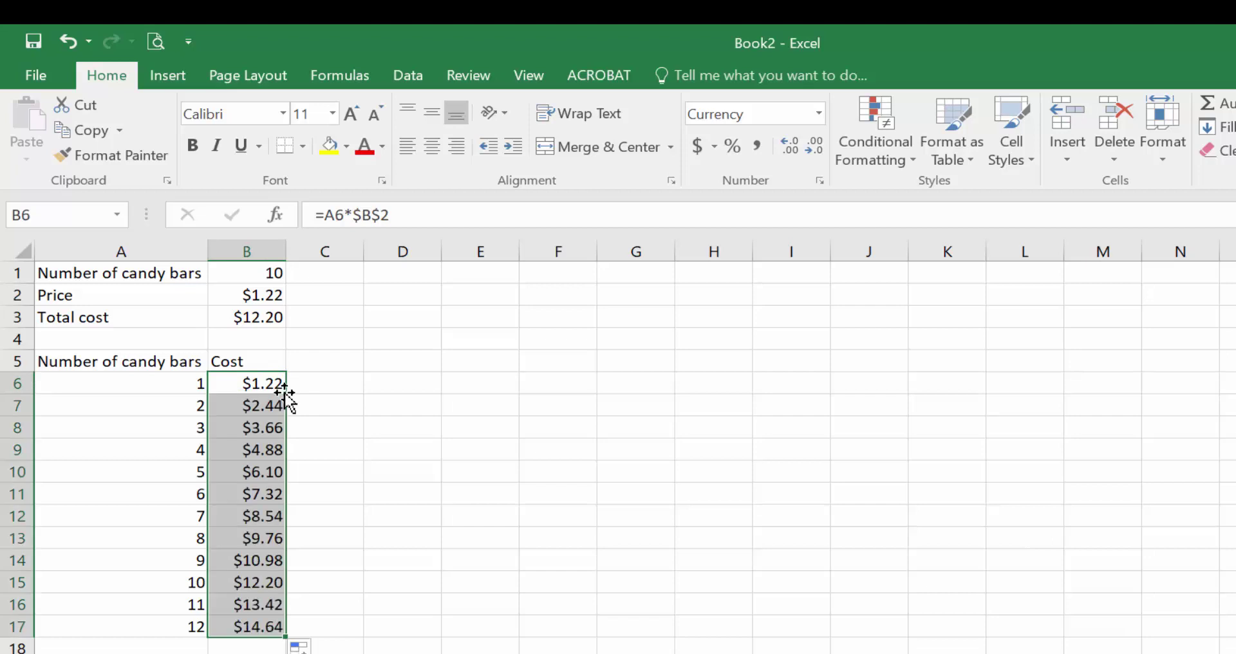
Copy the cost formula from B6 and paste it over B7:B17
left_click(261, 384)
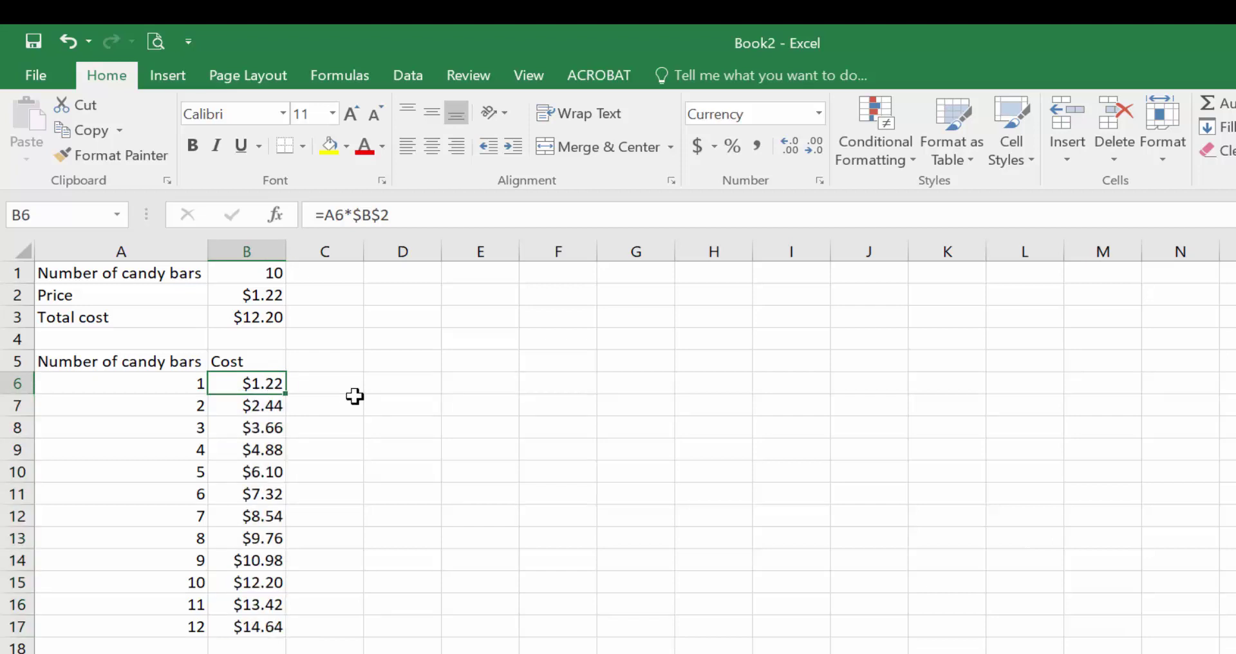
key("ctrl+c")
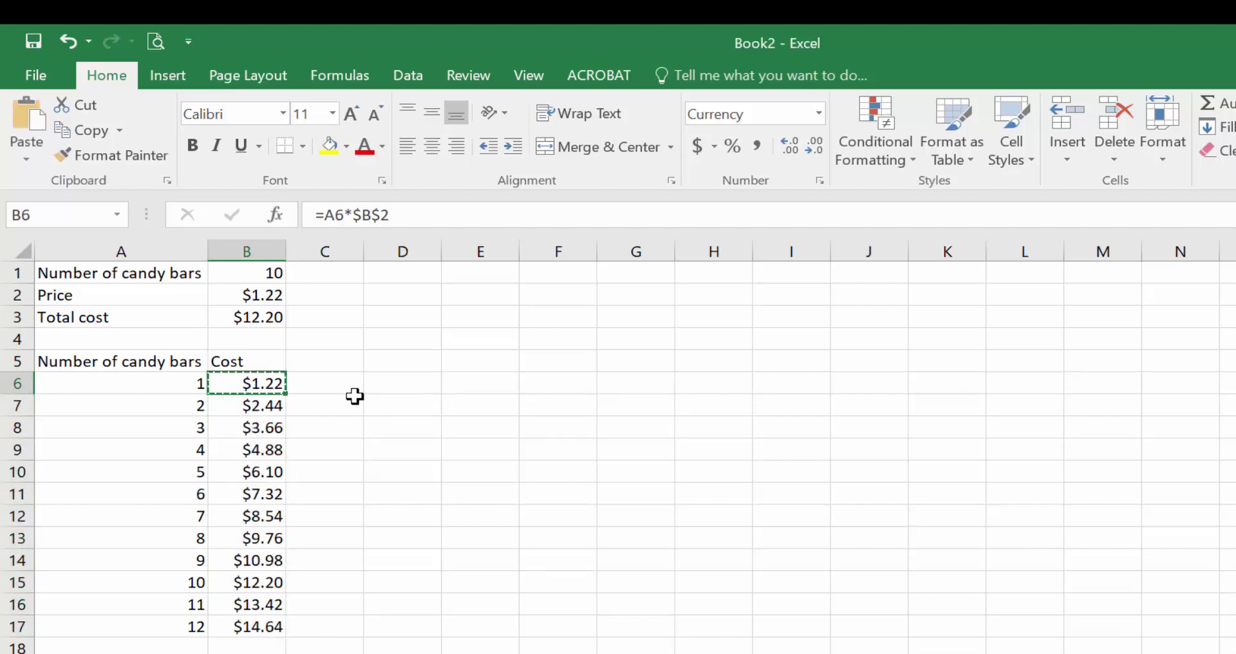
key("Down")
key("shift+Down")
key("shift+Down")
key("shift+Down")
key("shift+Down")
key("shift+Down")
key("shift+Down")
key("shift+Down")
key("shift+Down")
key("shift+Down")
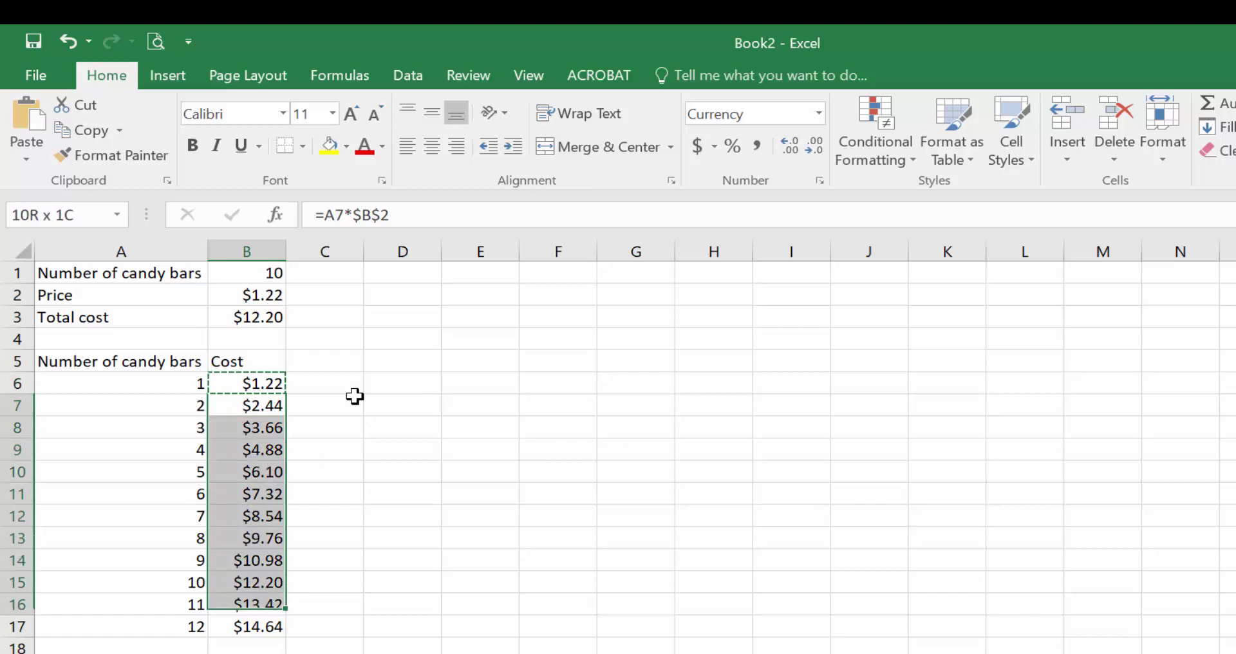
key("shift+Down")
key("ctrl+v")
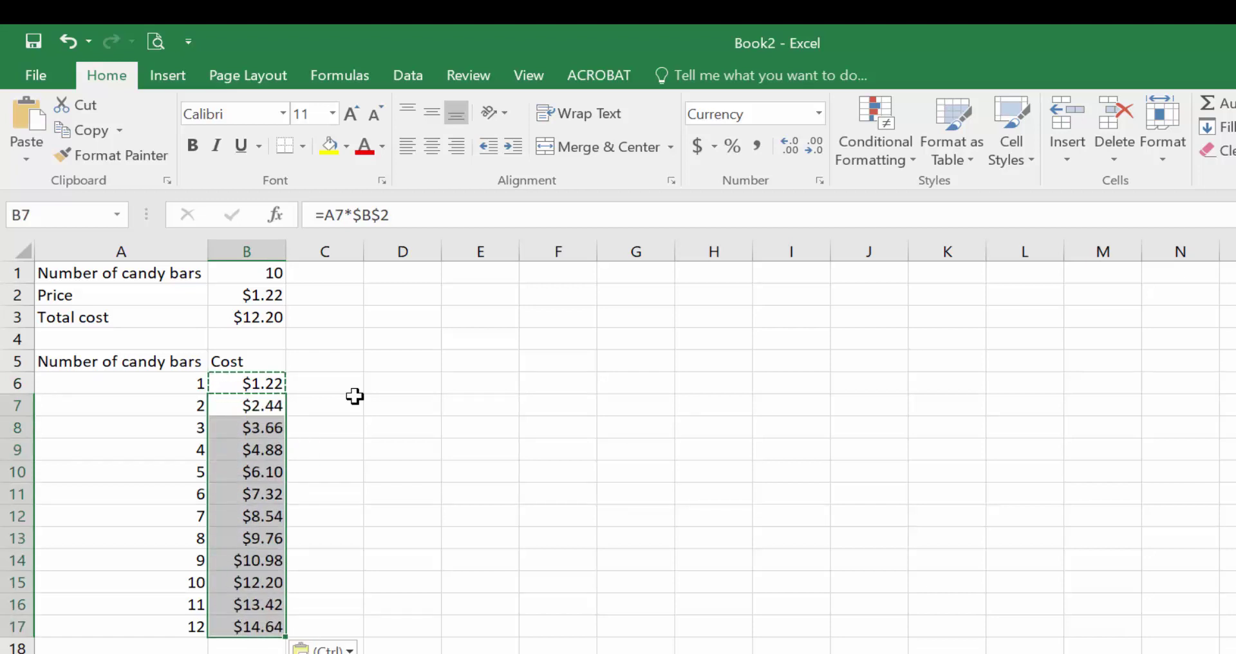
Select the filled cost cells from B7 to B17 in one go, return to B7 and end copy mode
key("Up")
key("Down")
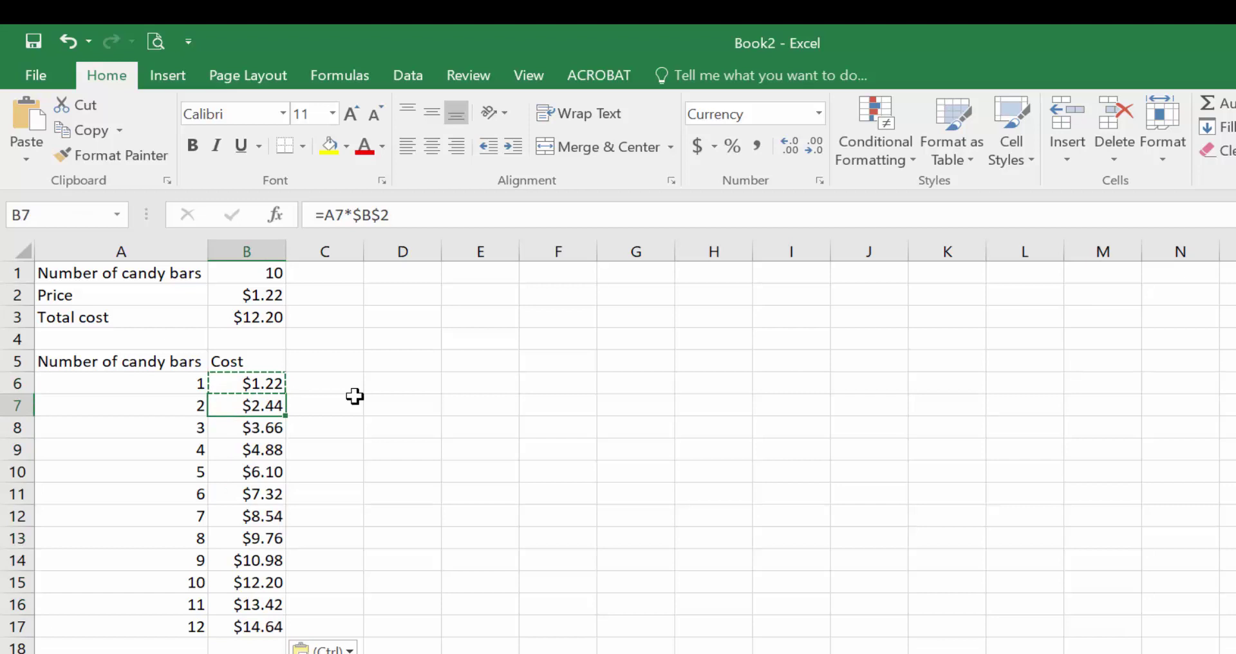
key("ctrl+shift+Down")
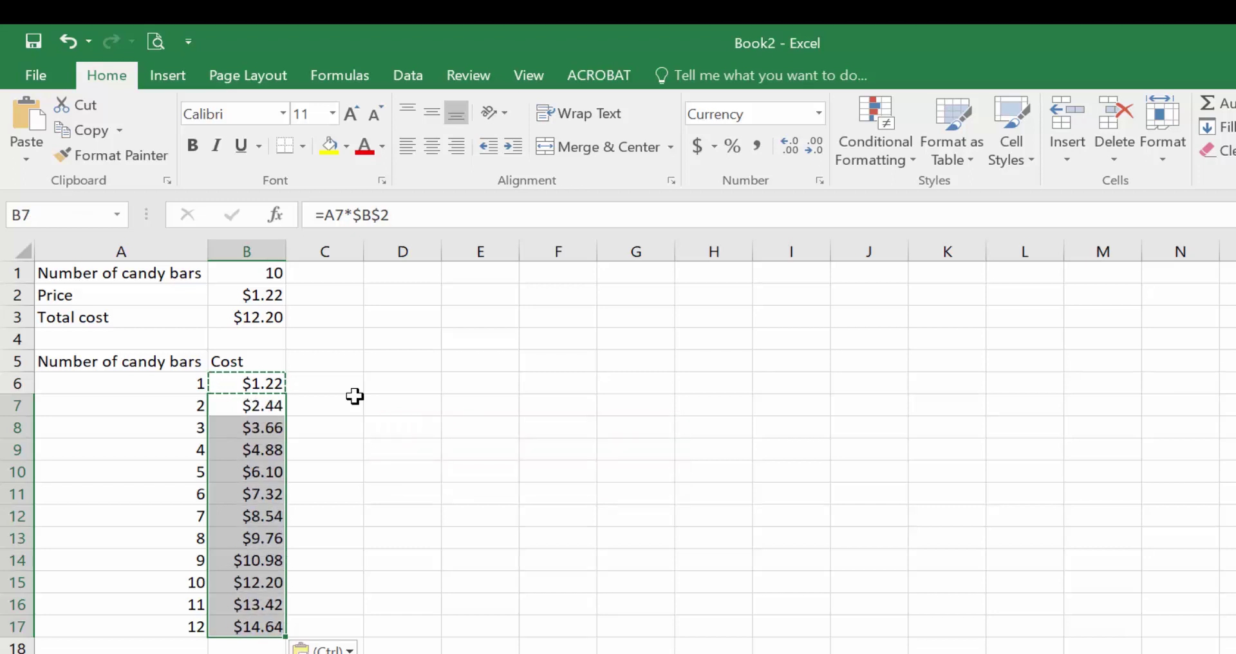
key("Up")
key("Down")
key("Escape")
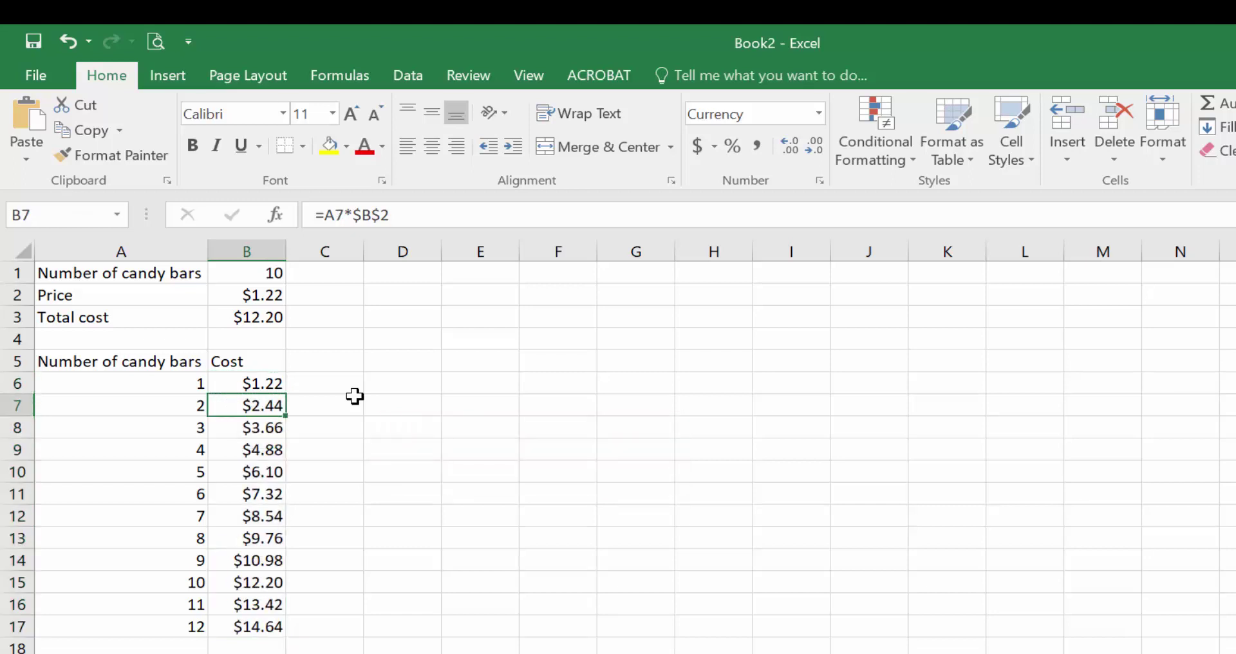
Inspect which cells the cost formulas in B8 and B9 reference, leaving them unedited
key("Down")
key("F2")
key("Escape")
key("Down")
key("F2")
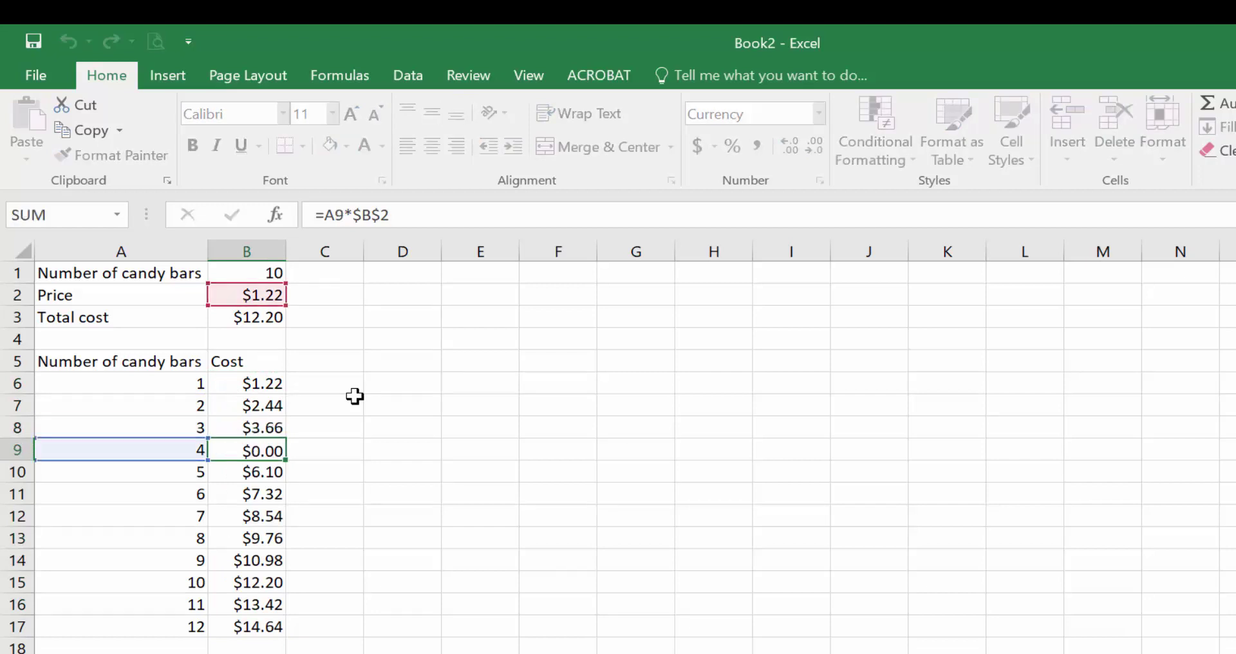
key("Escape")
key("Down")
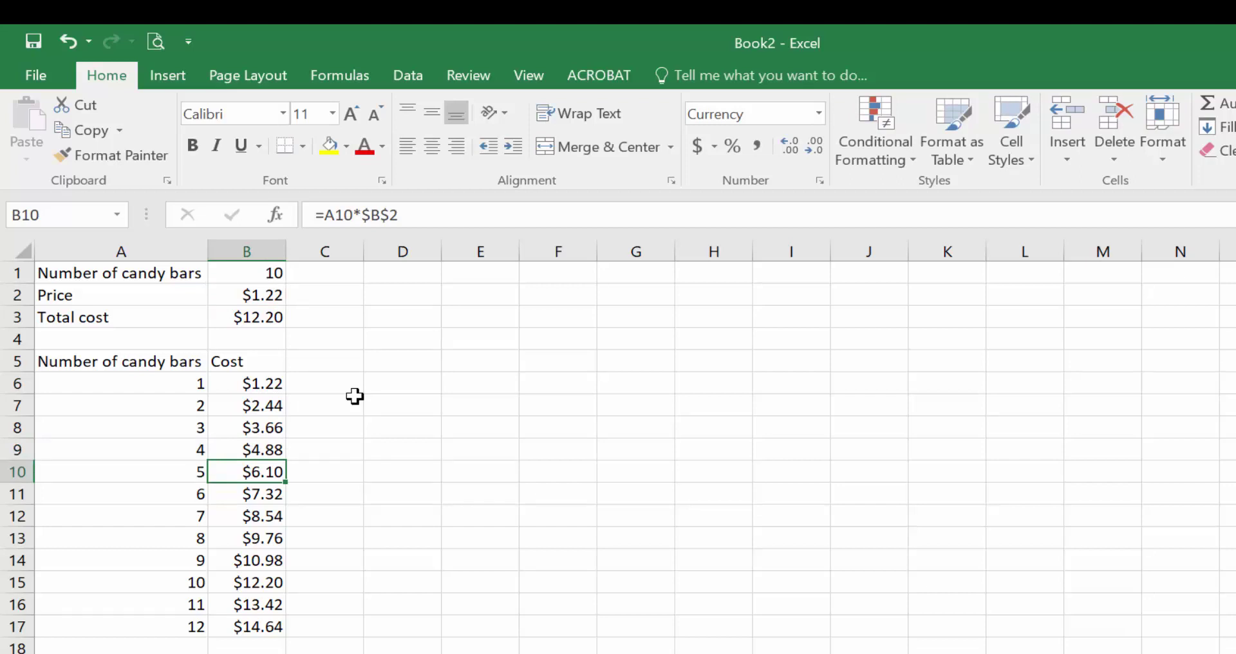
Save the workbook to the Desktop as Basic Excel, and select the empty cell D6
left_click(37, 71)
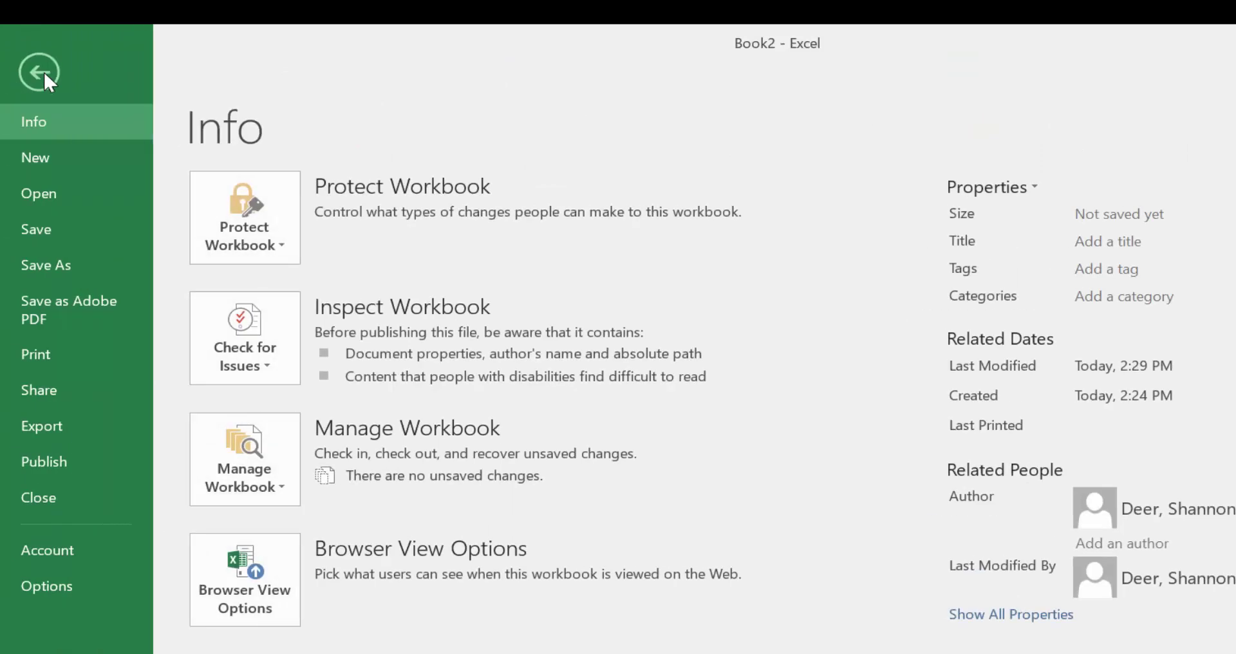
left_click(39, 72)
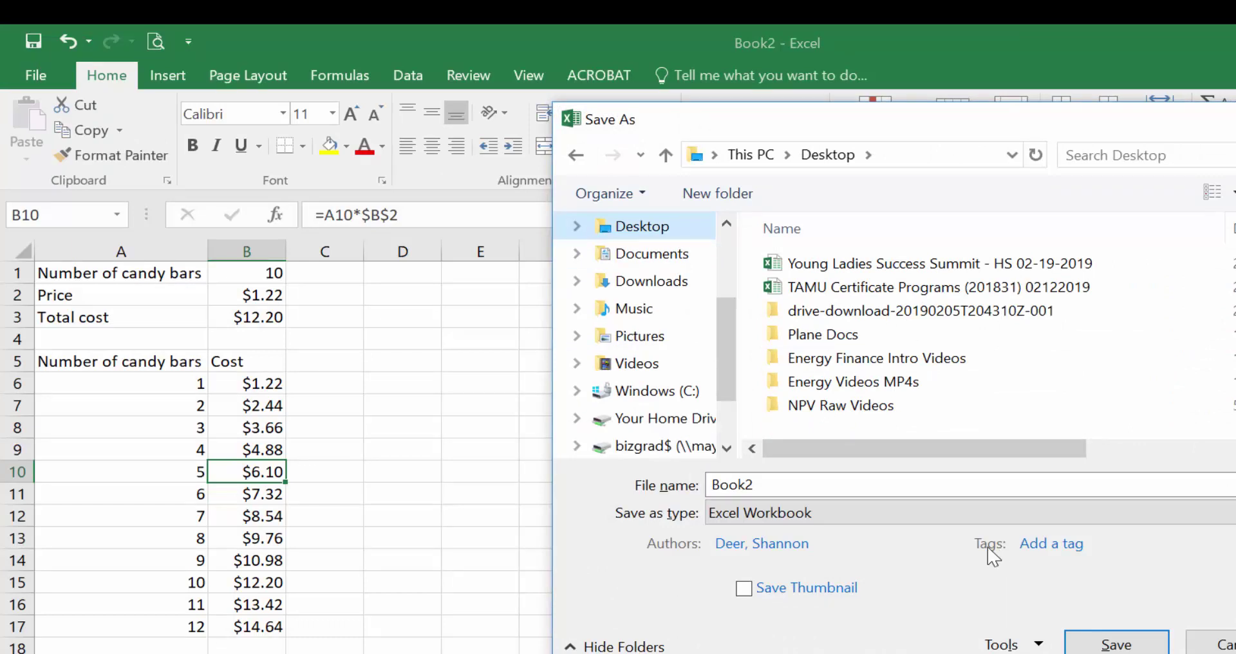
double_click(792, 486)
type("Basic Excel")
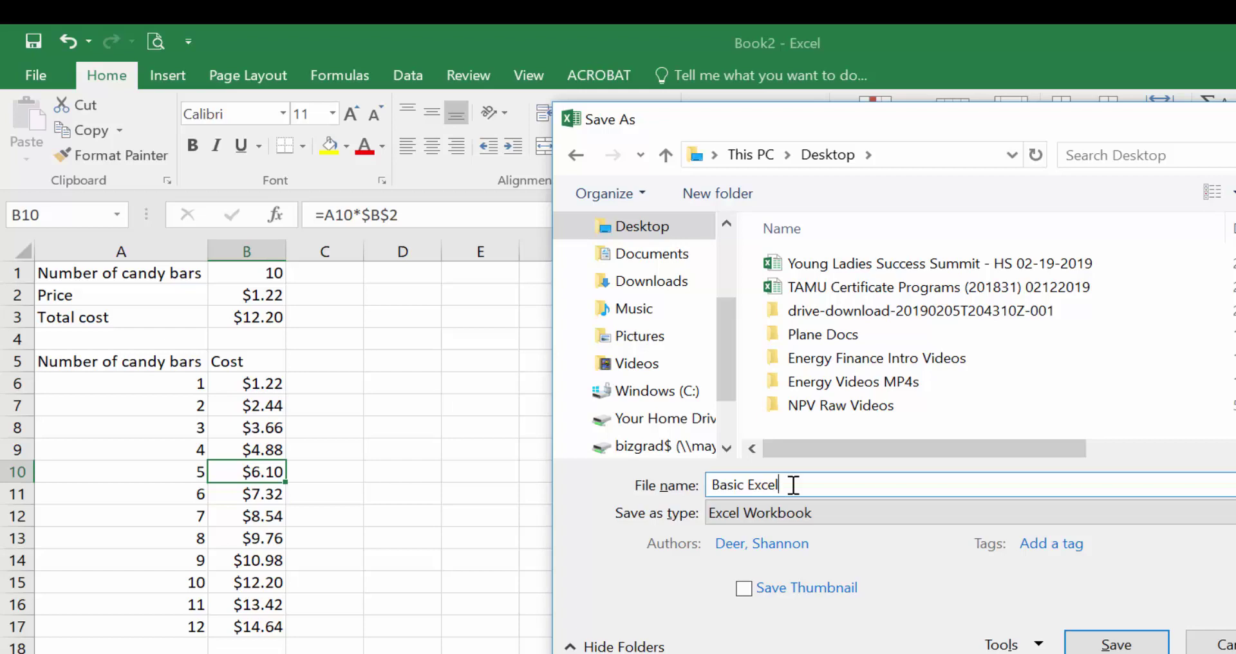
key("Return")
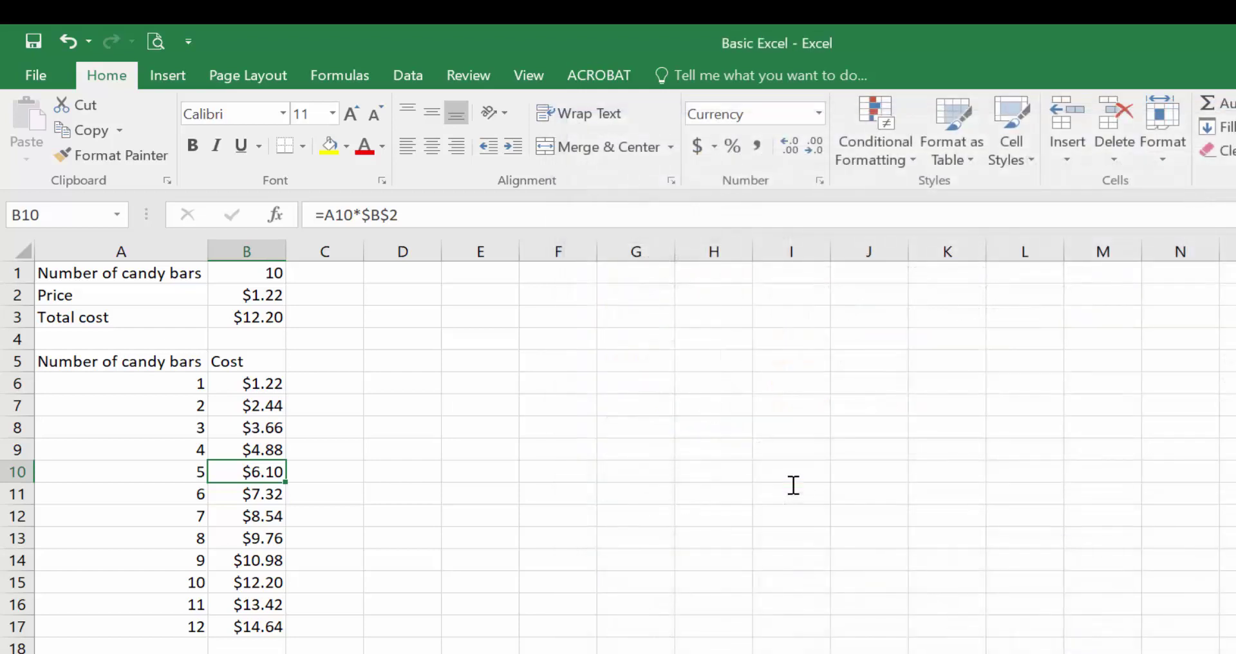
left_click(389, 387)
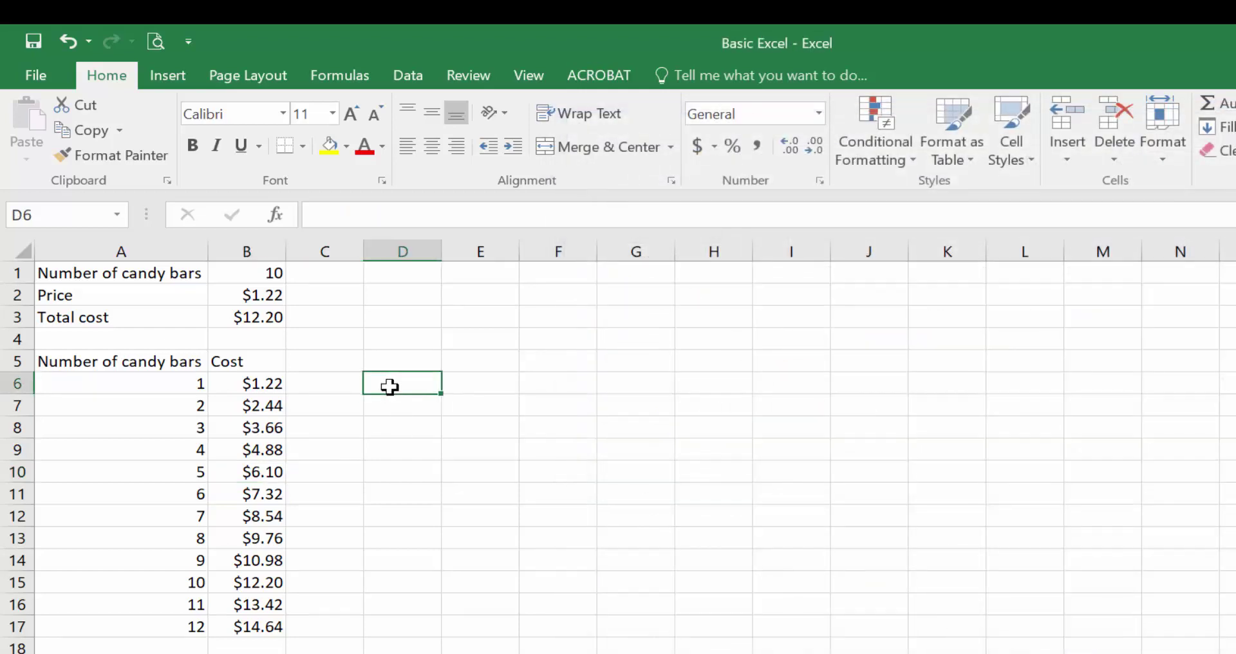